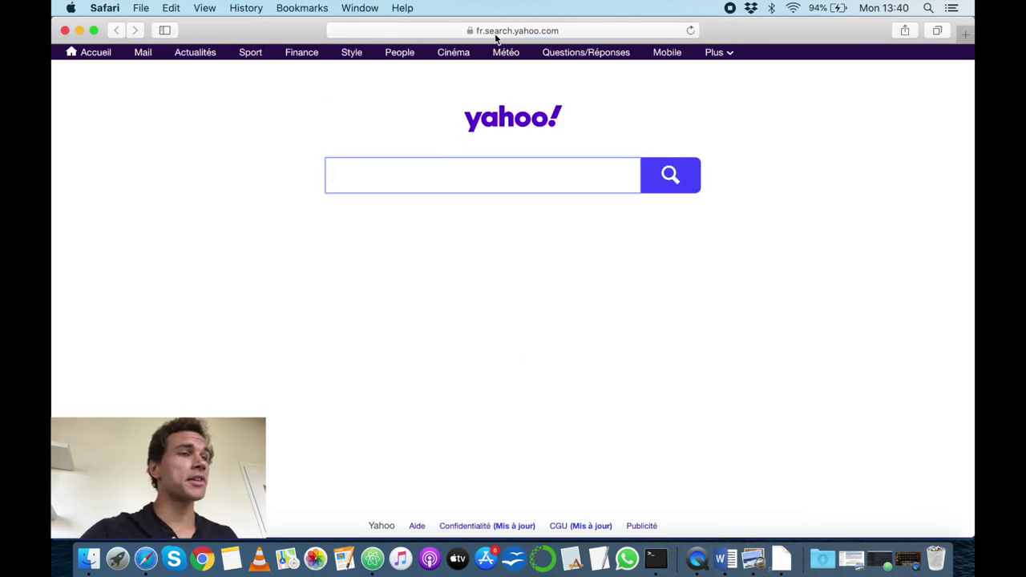
Step: Search Yahoo for "albert Einstein deutsch wiki" and open the German Wikipedia article on Albert Einstein
type("al")
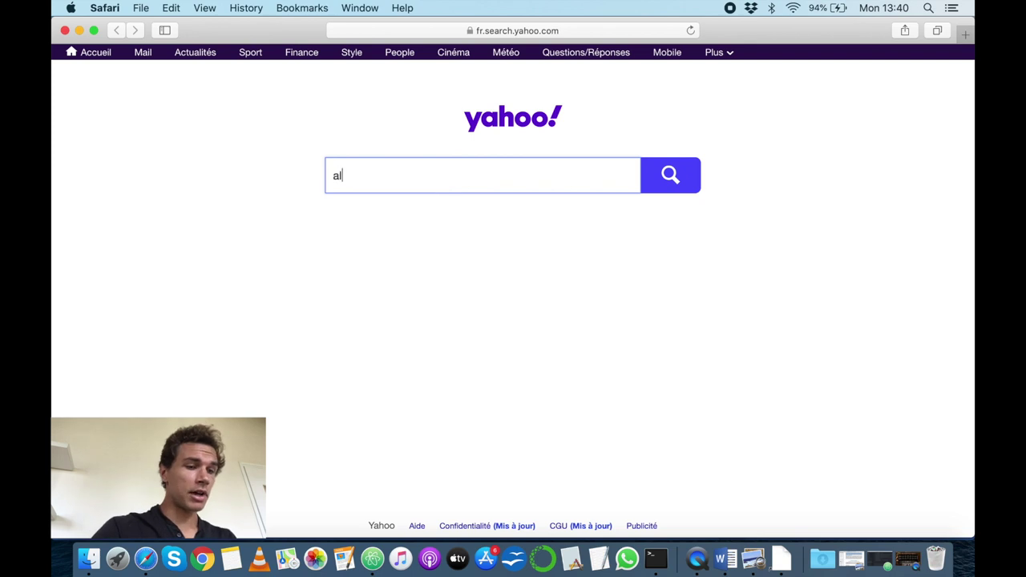
type("bert eins")
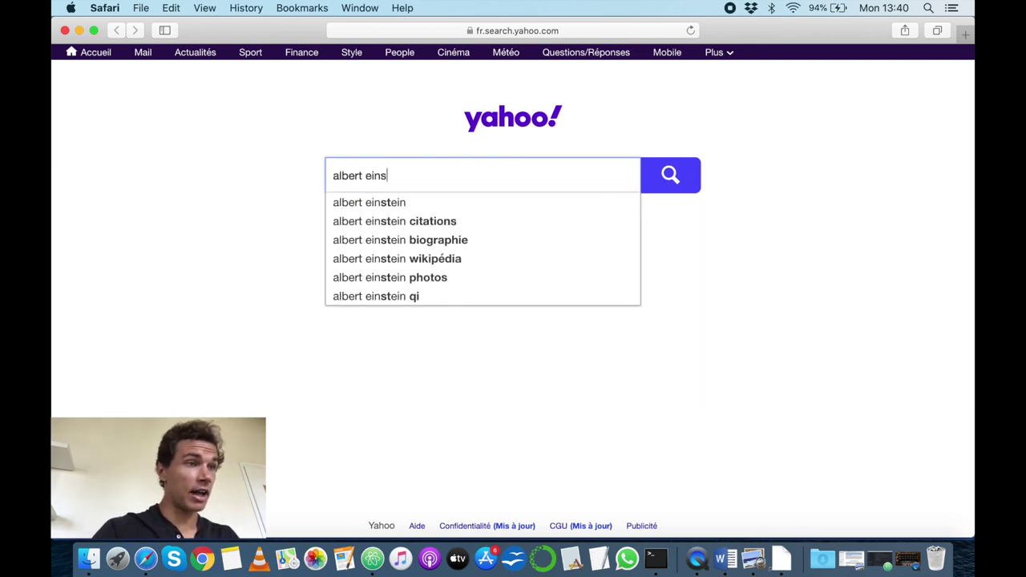
type("tein deutsch wiki")
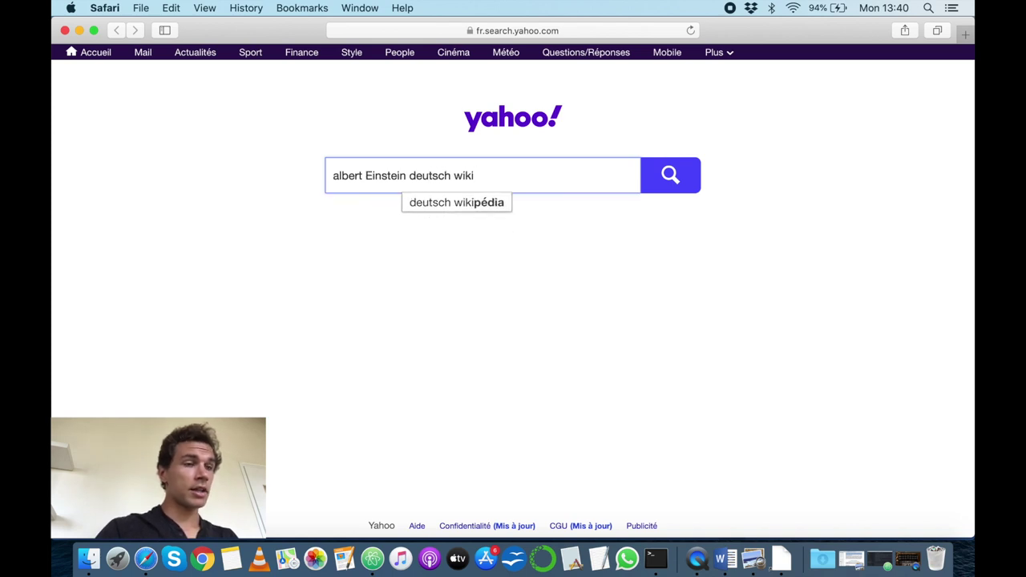
key("Return")
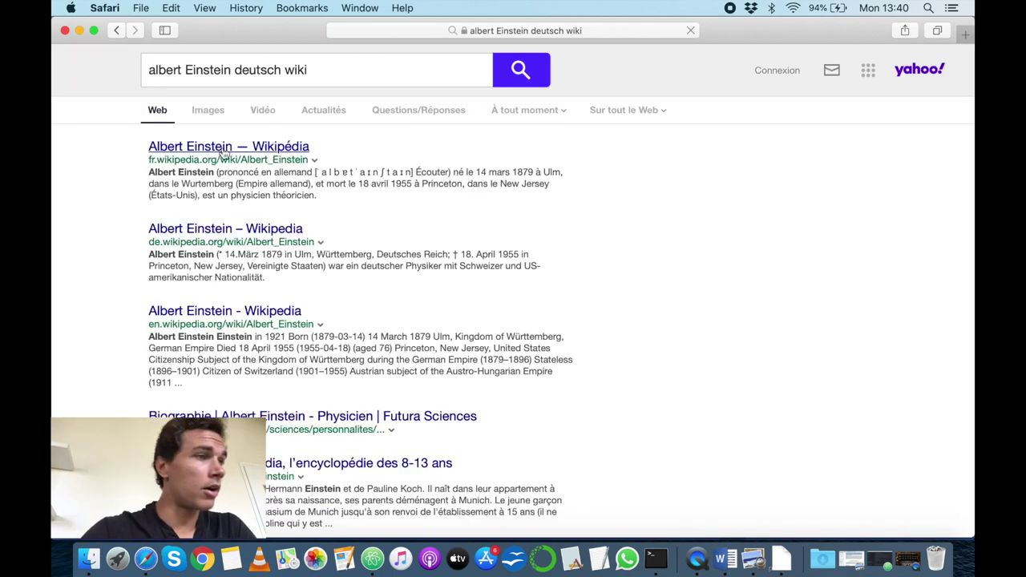
left_click(207, 232)
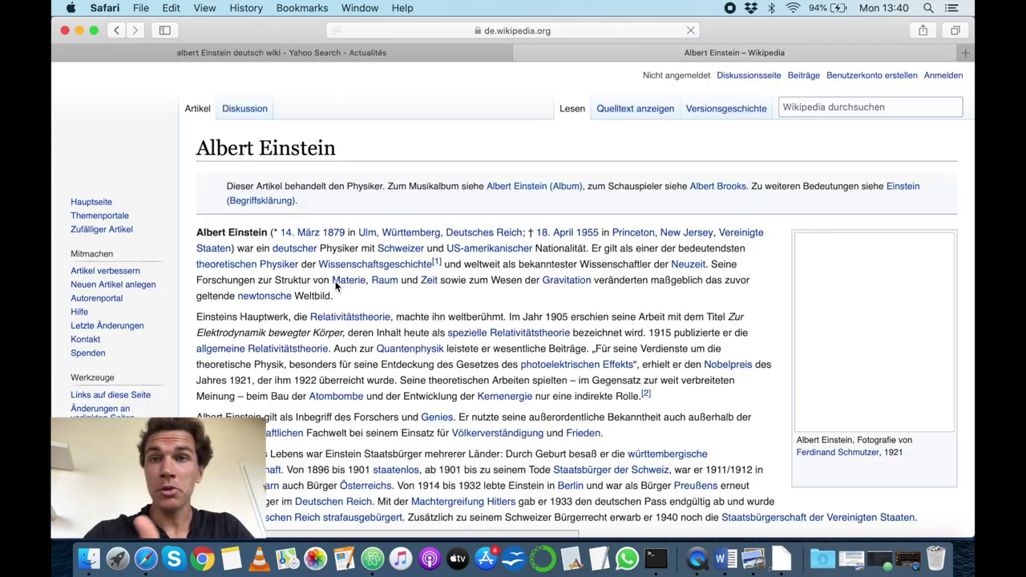
Step: Copy the article passage from "Einsteins Hauptwerk" through "überreicht wurde." into the Exercise Sculptor's source text field
scroll(320, 337, "down", 3)
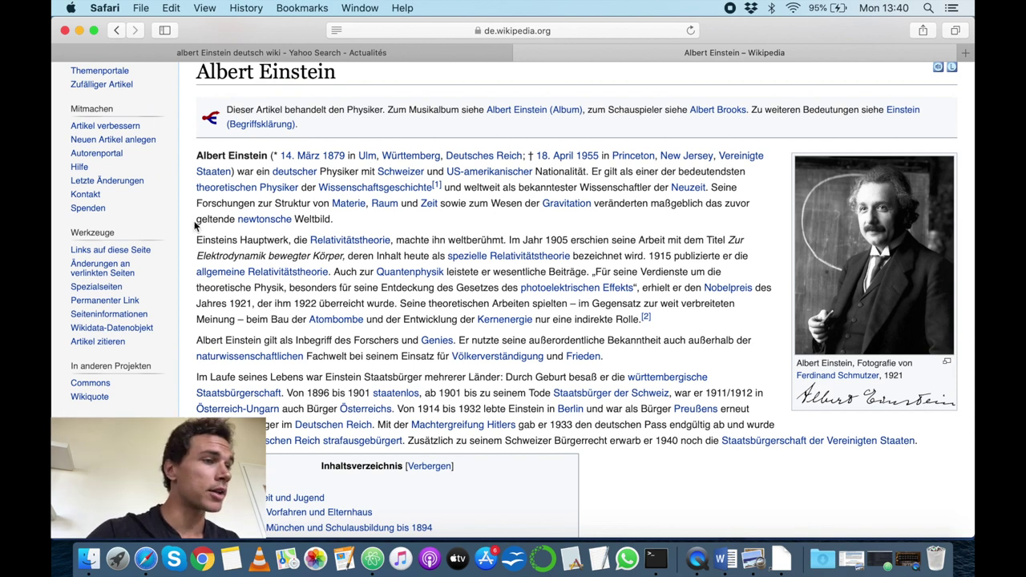
left_click_drag(197, 240, 393, 304)
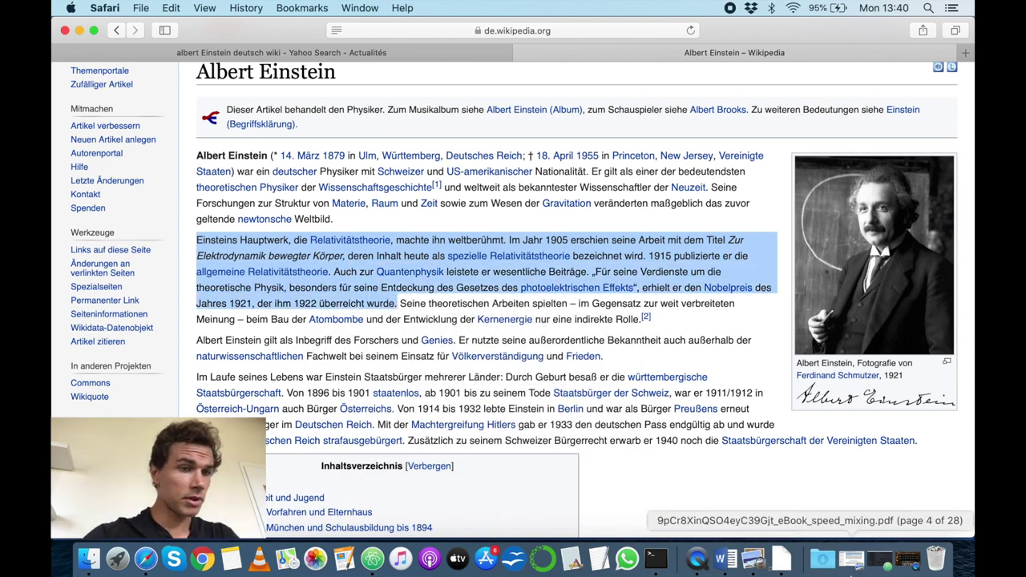
left_click(662, 561)
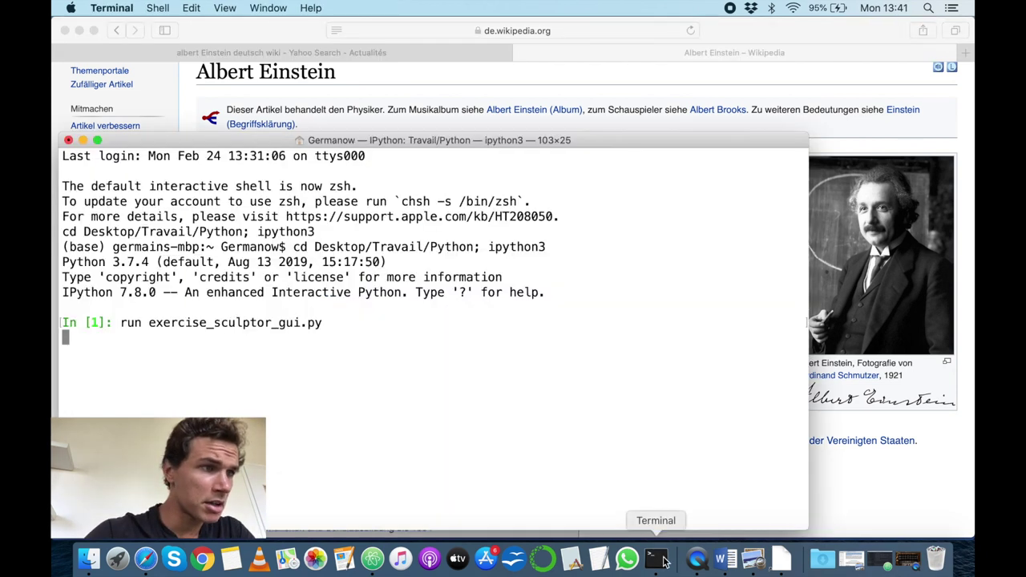
left_click(776, 564)
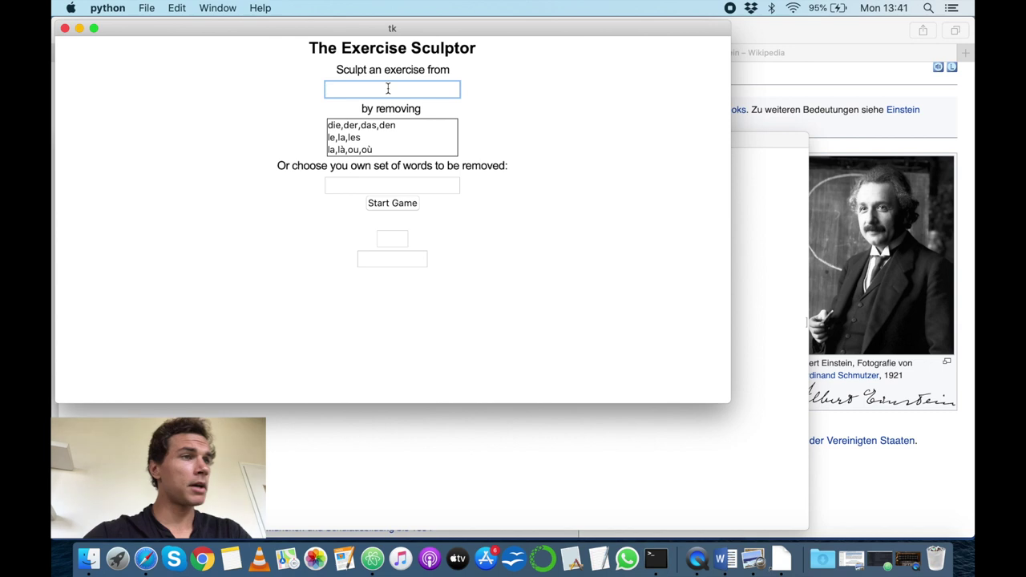
key("super+v")
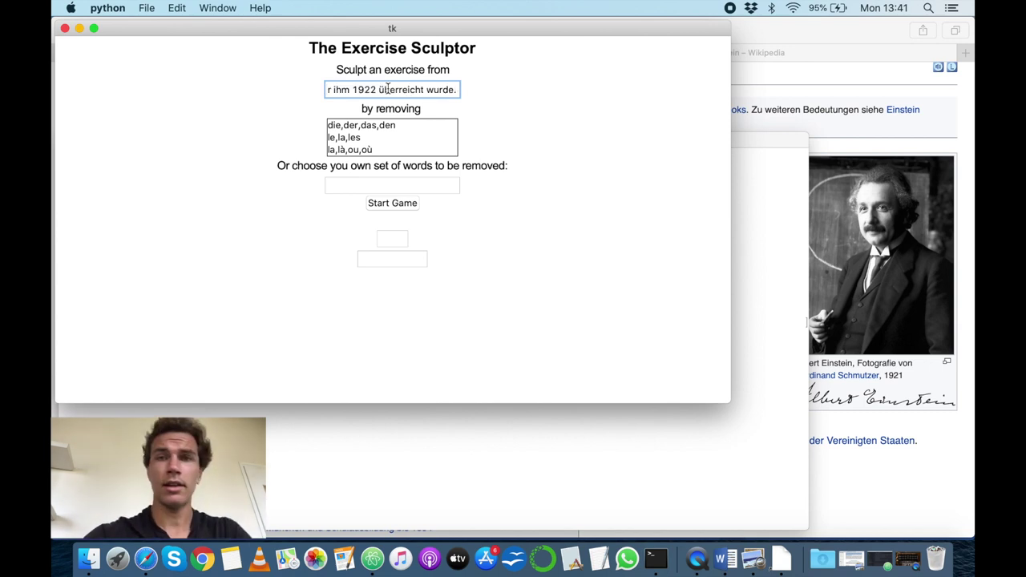
Step: Start an exercise that removes the words die,der,das,den, and enlarge and reposition the game window to show the whole exercise
left_click(378, 129)
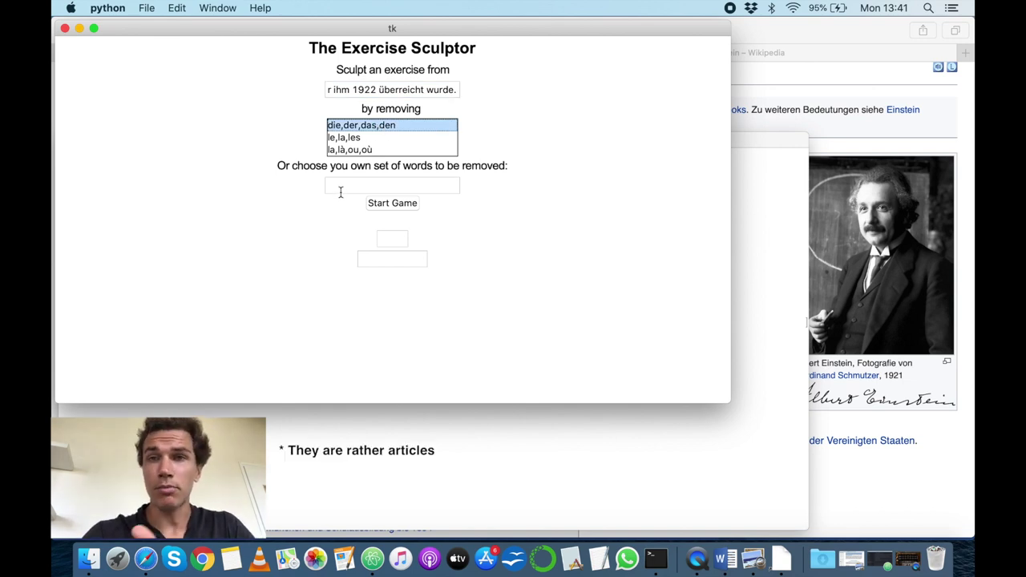
left_click(385, 203)
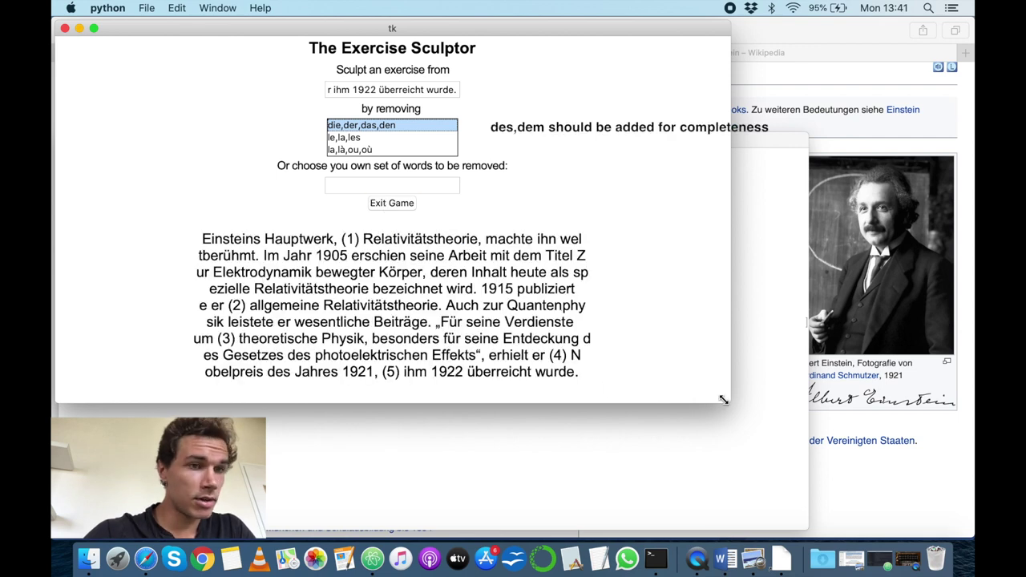
left_click_drag(729, 404, 791, 479)
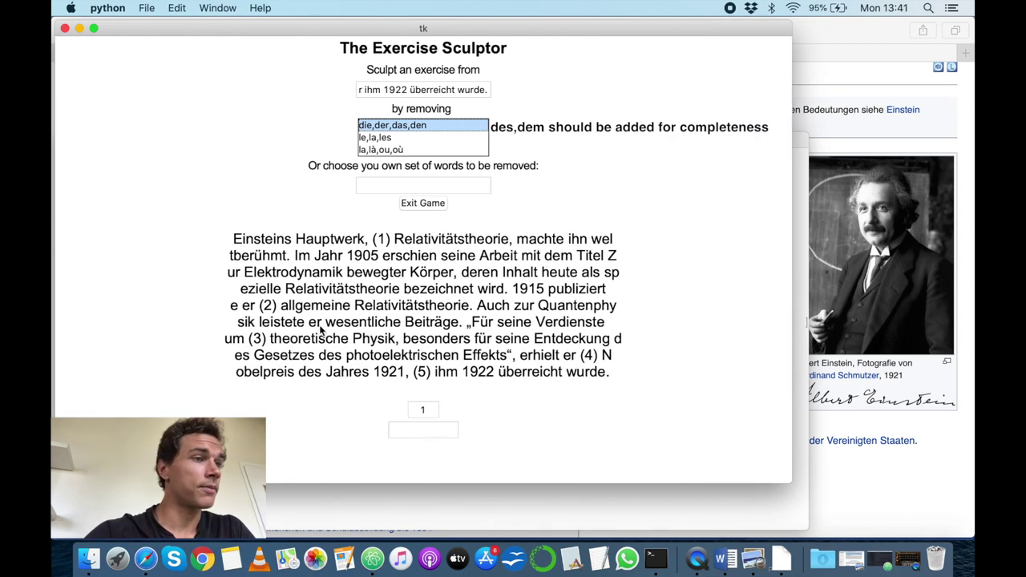
left_click_drag(349, 33, 414, 28)
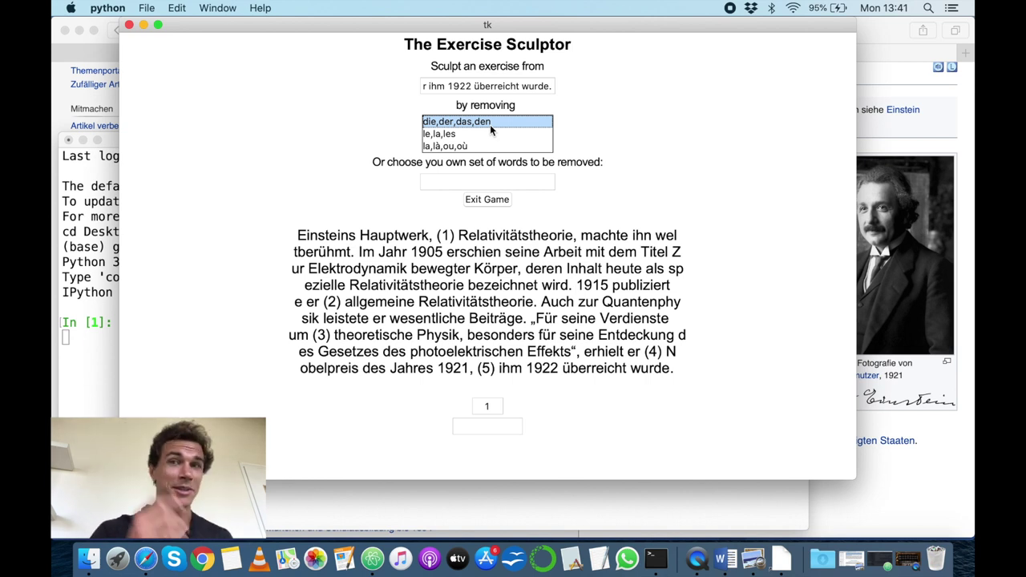
Step: Answer the five blanks in order with die, die, den, der and die, and enlarge the window to show the score line
left_click(496, 431)
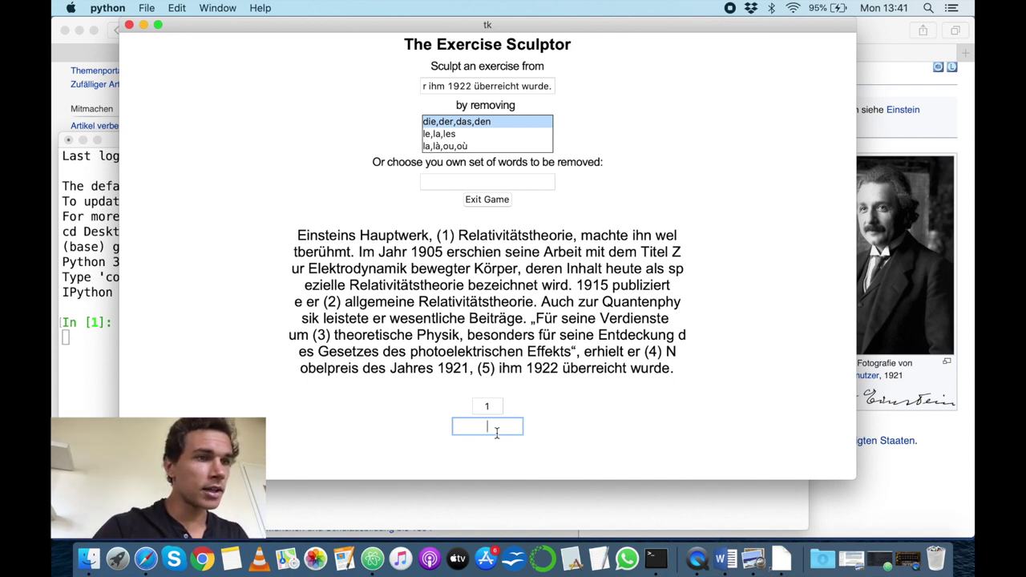
type("die")
key("Return")
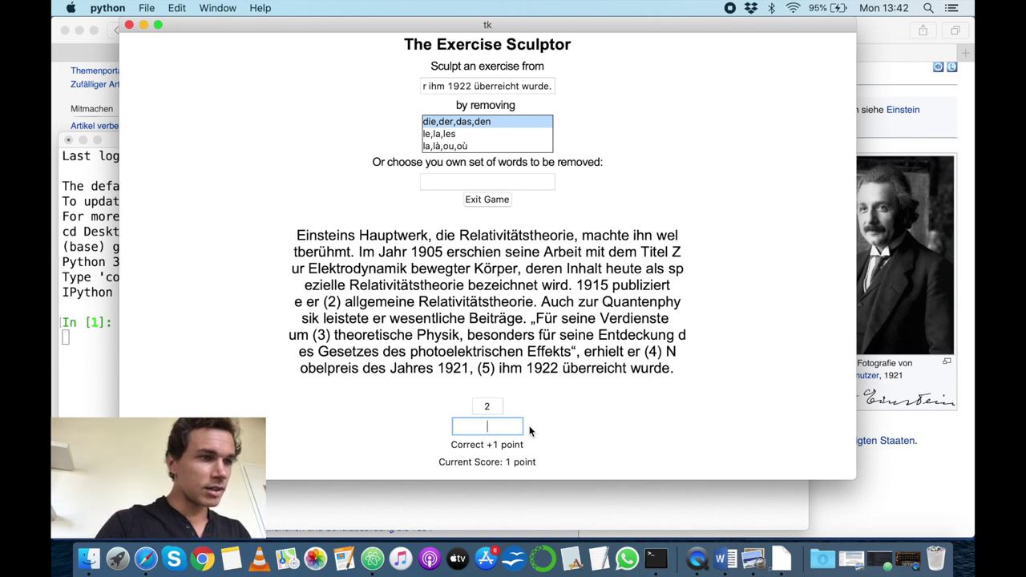
key("Return")
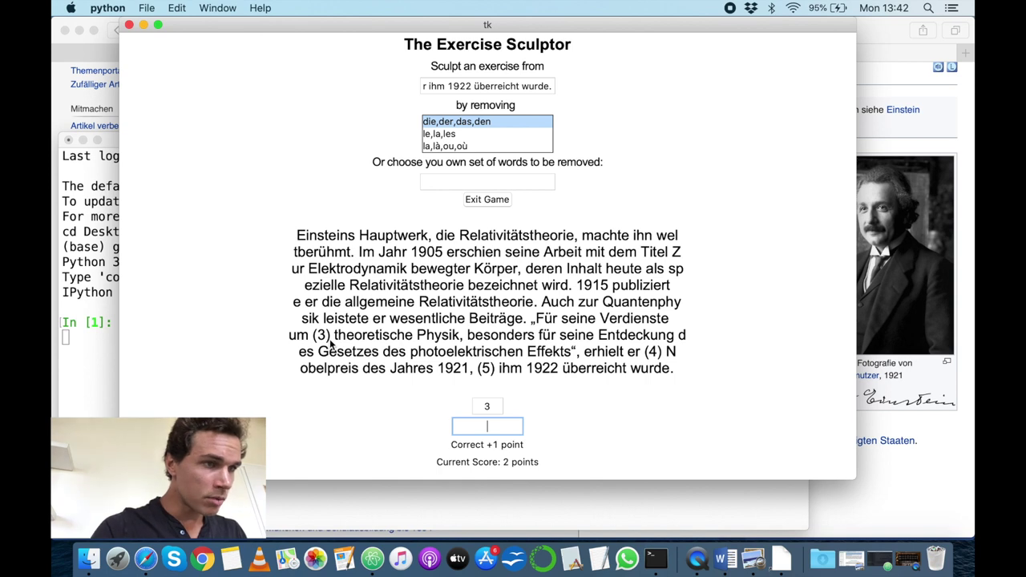
type("der")
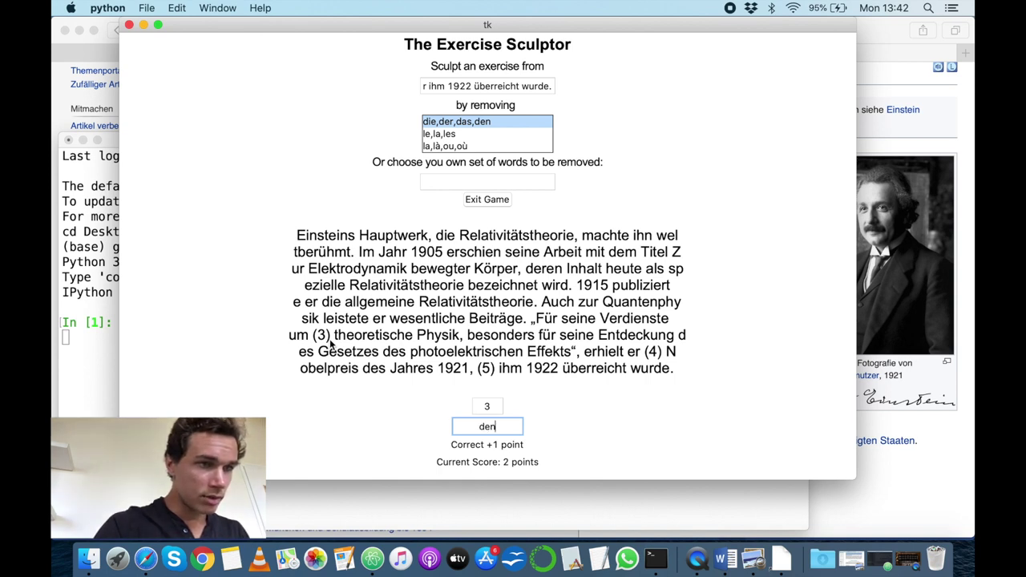
key("Return")
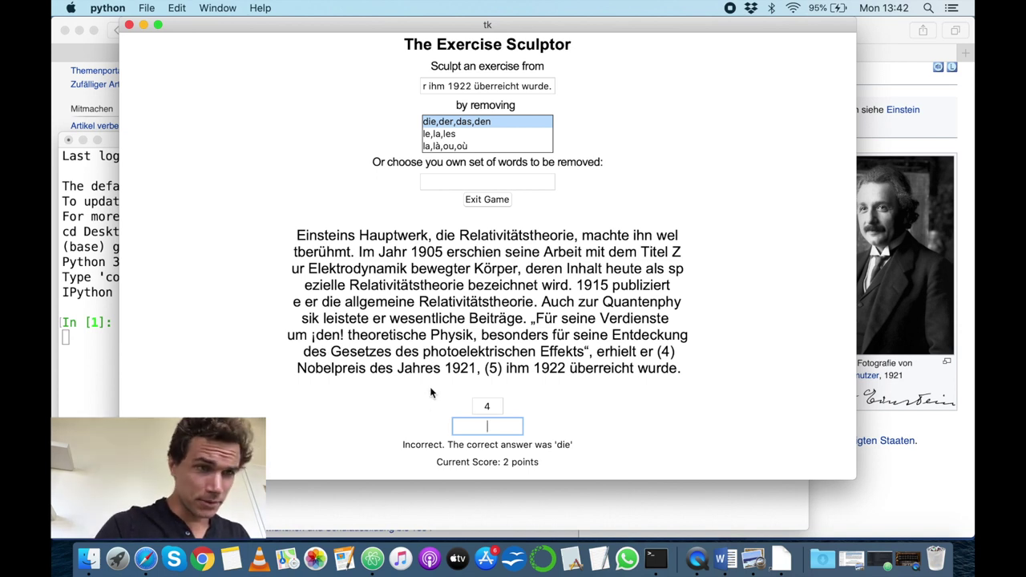
type("der")
key("Return")
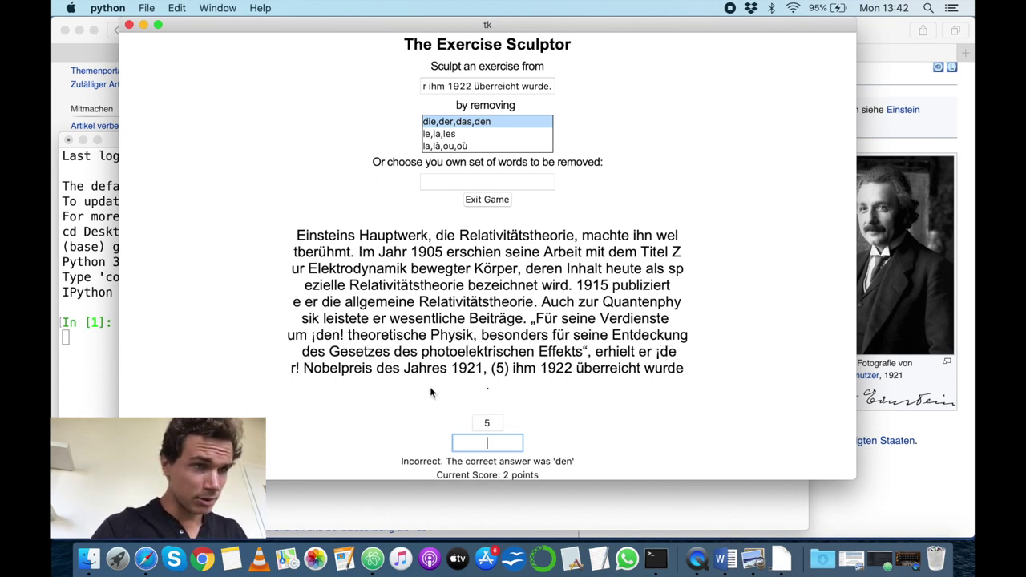
type("die")
key("Return")
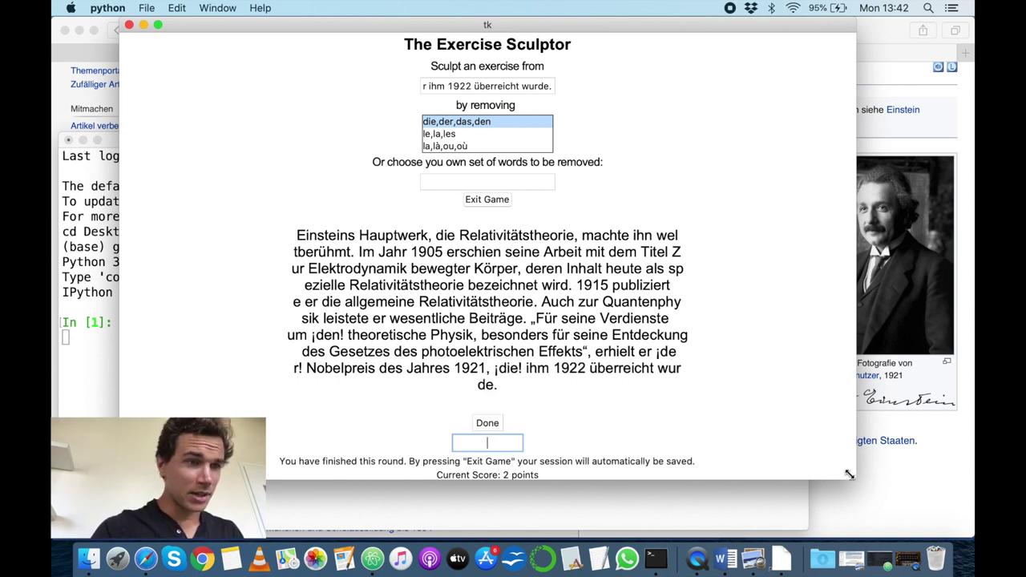
left_click_drag(849, 472, 883, 512)
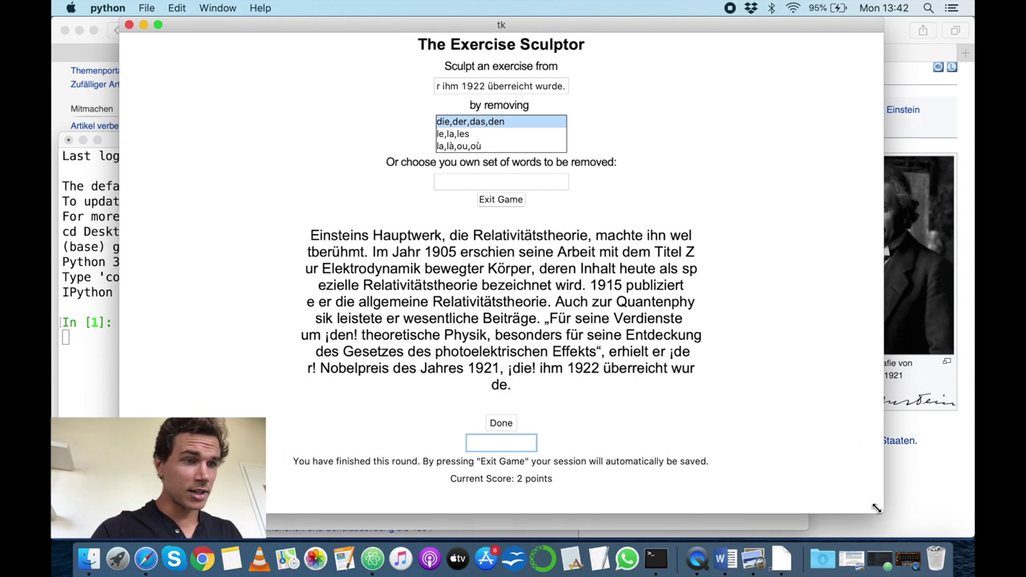
Step: Exit the game to save the session, move the score chart aside to view the final score, and close the chart
left_click(494, 199)
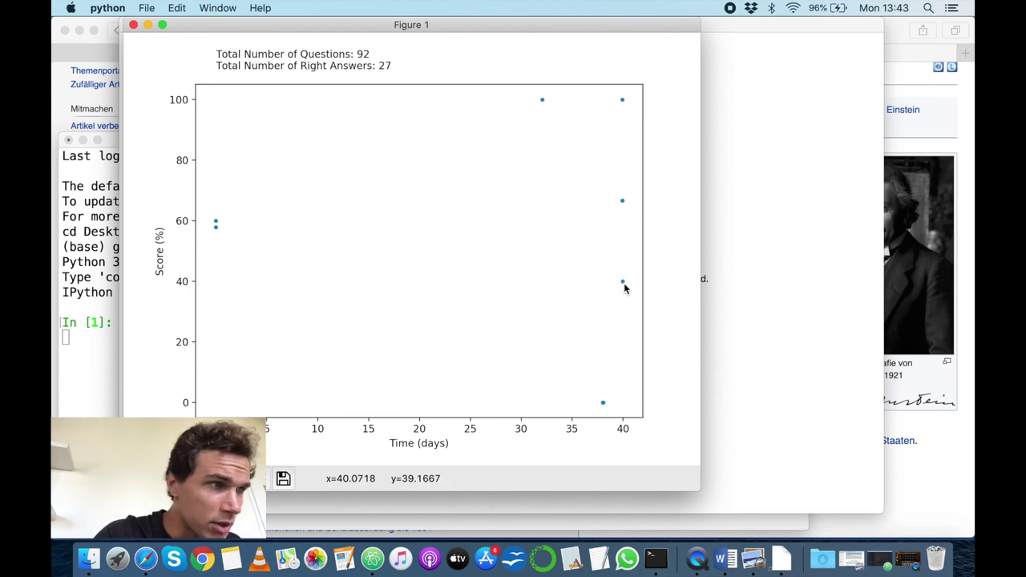
mouse_move(299, 28)
left_mouse_down()
mouse_move(517, 182)
mouse_move(716, 240)
mouse_move(659, 320)
mouse_move(648, 312)
left_mouse_up()
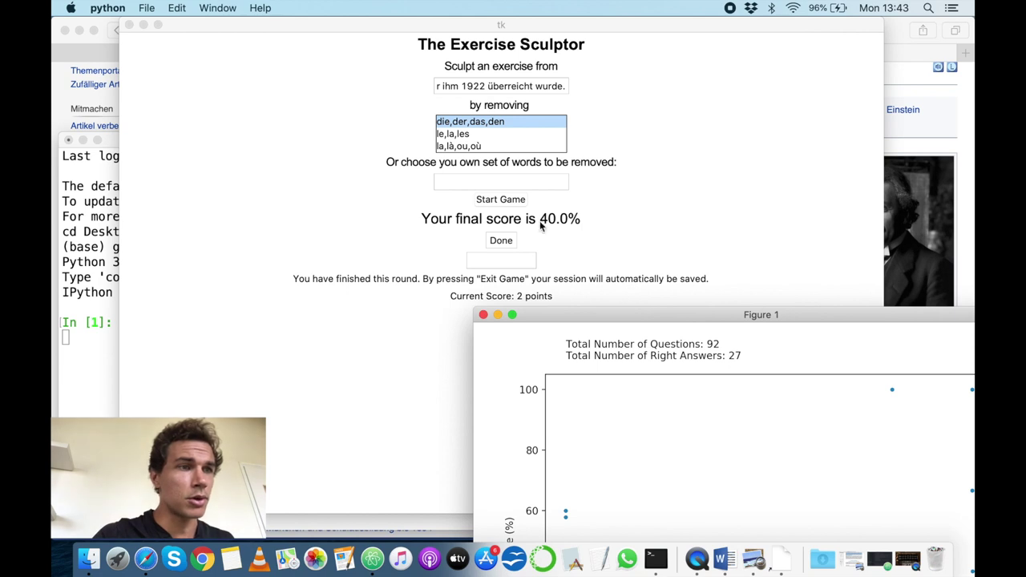
left_click(483, 314)
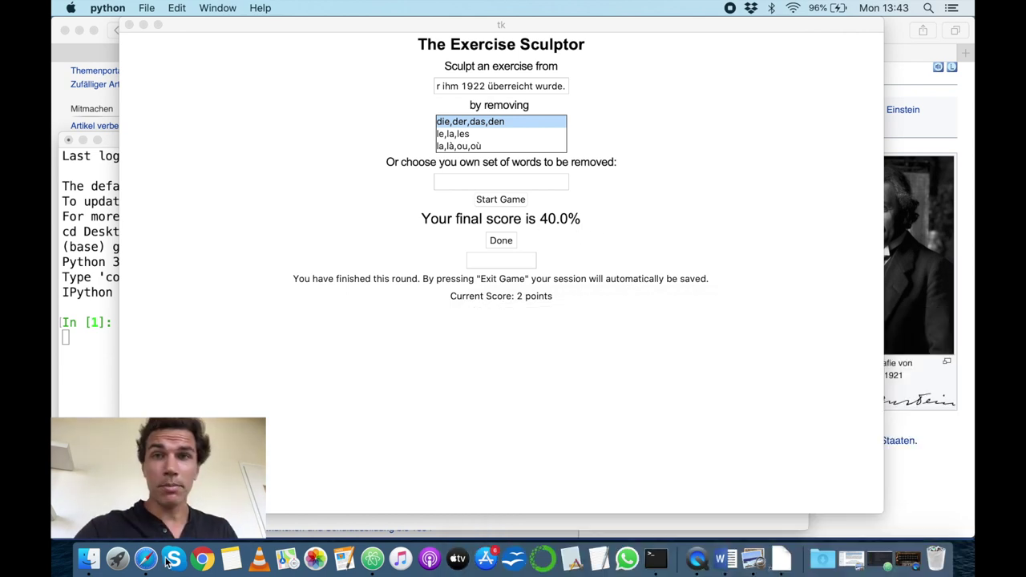
Step: Switch back to Safari and search Yahoo for "who" in a new tab
left_click(937, 501)
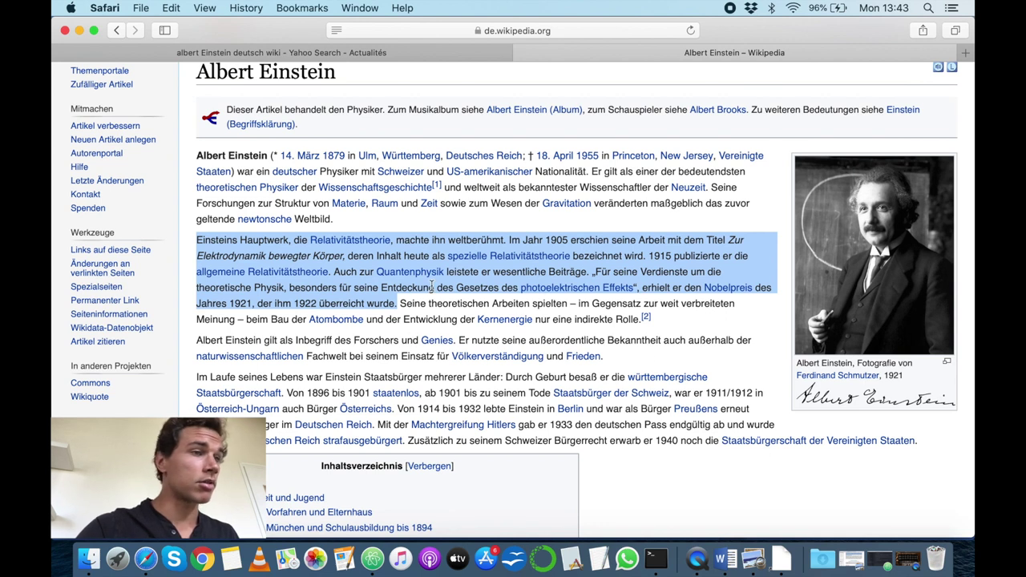
left_click(534, 27)
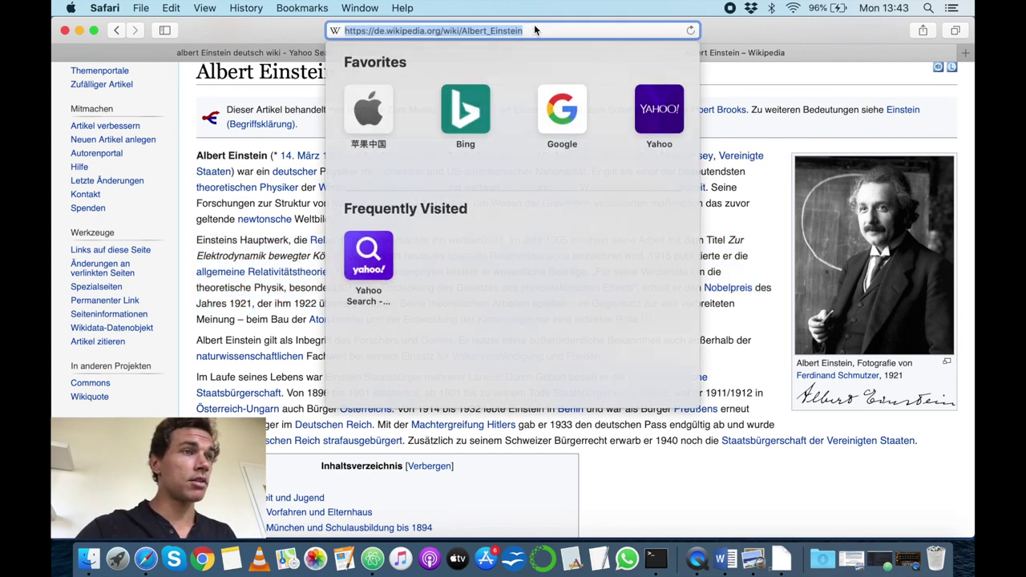
key("super+t")
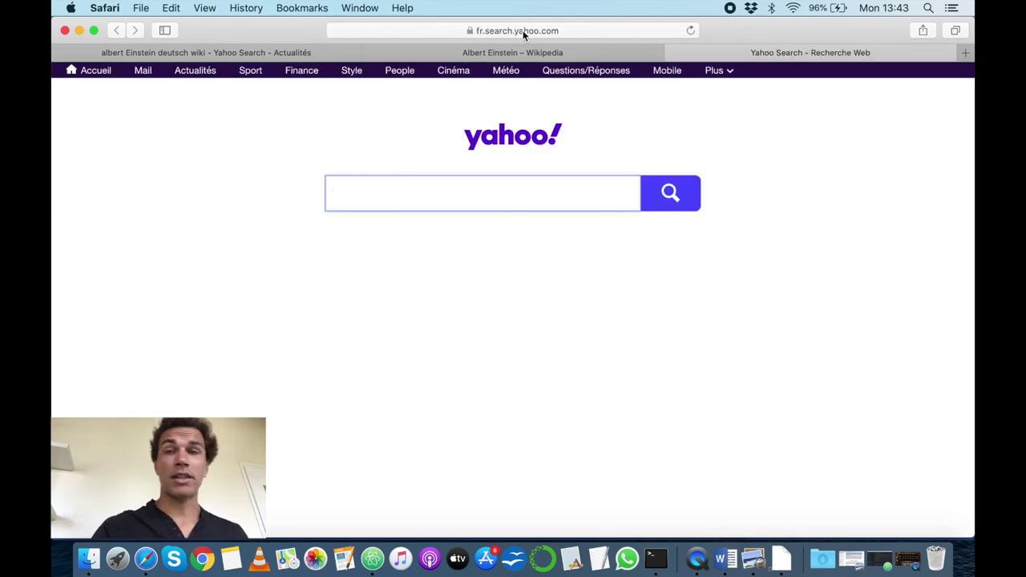
left_click(523, 30)
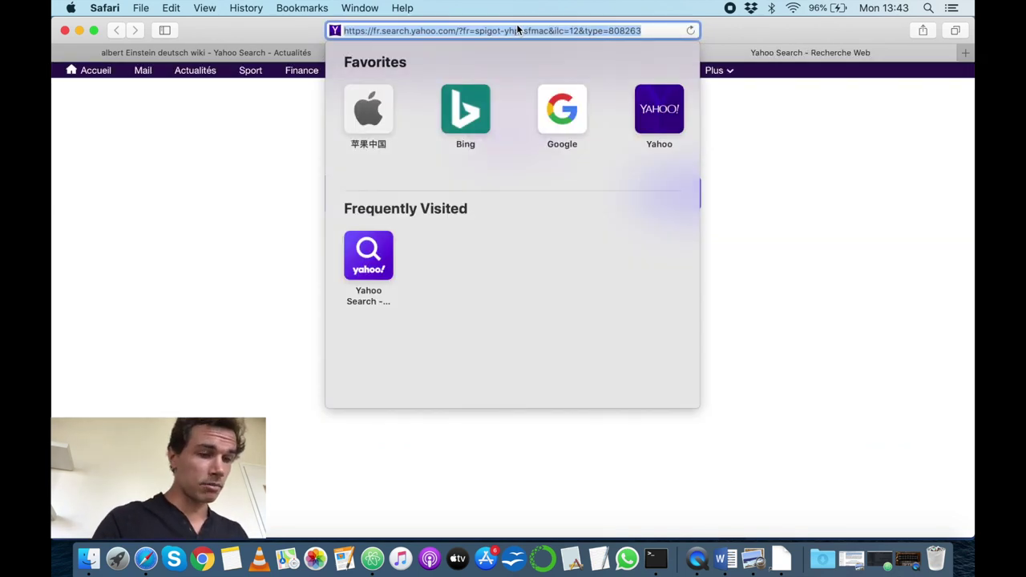
left_click(229, 212)
left_click(377, 202)
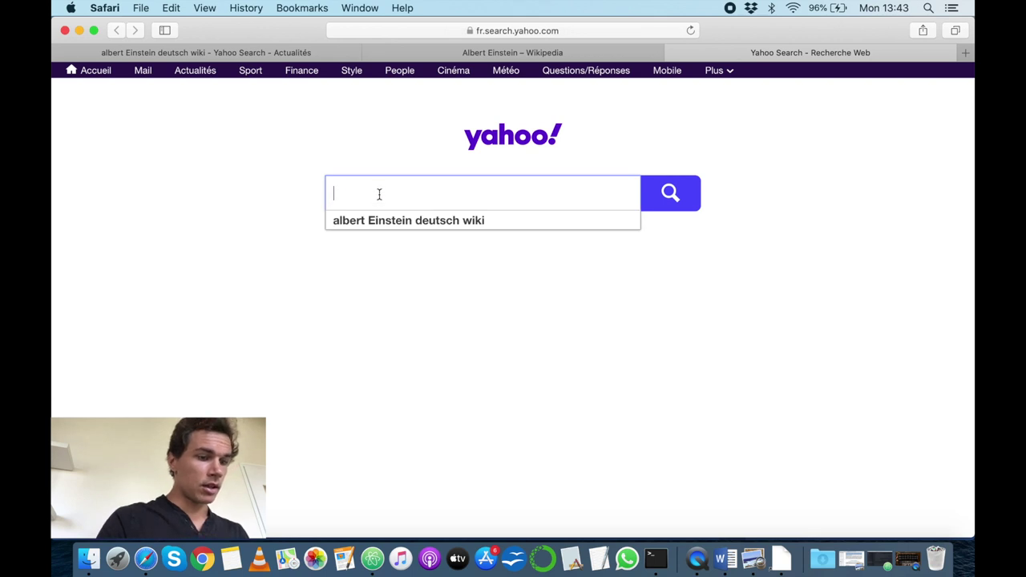
type("who")
key("Return")
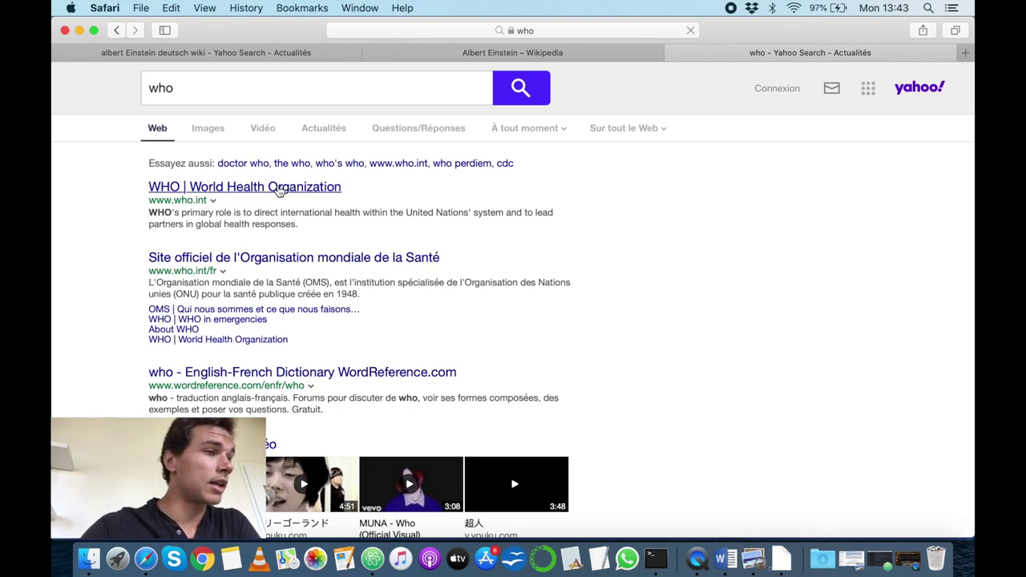
Step: Open the World Health Organization site in French and go to its further information on Maladie à coronavirus (COVID-19)
left_click(278, 189)
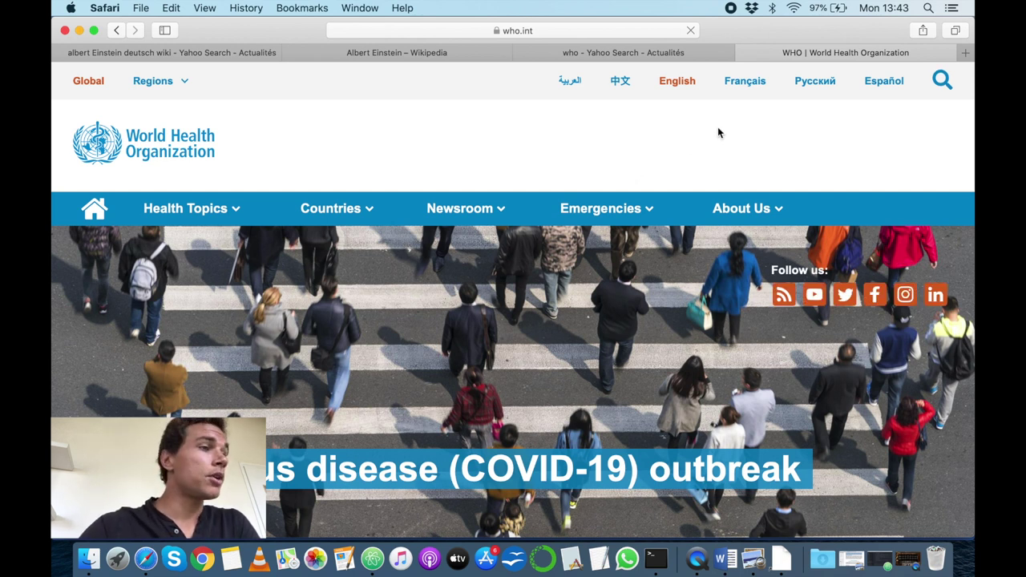
left_click(745, 81)
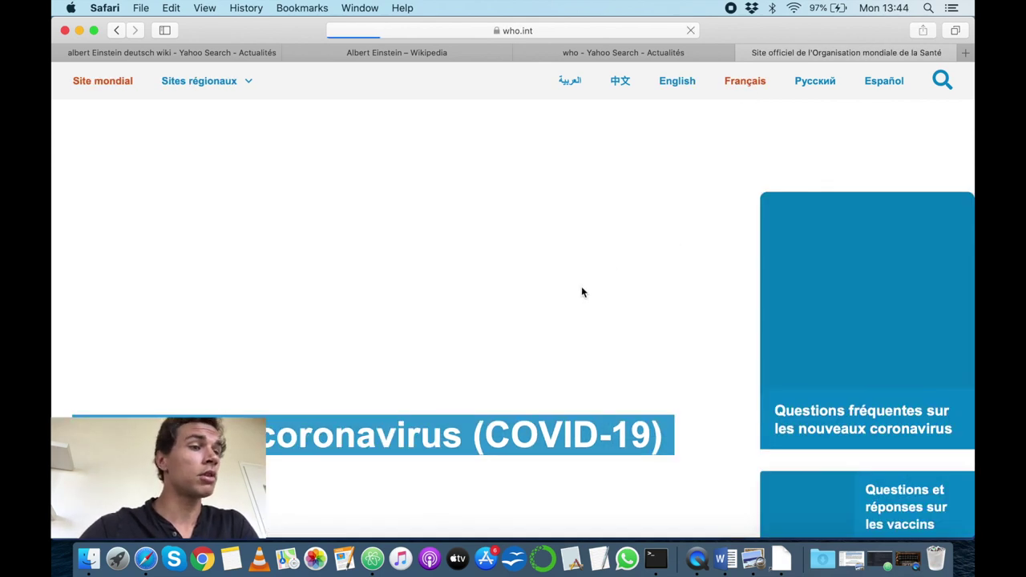
scroll(581, 286, "down", 5)
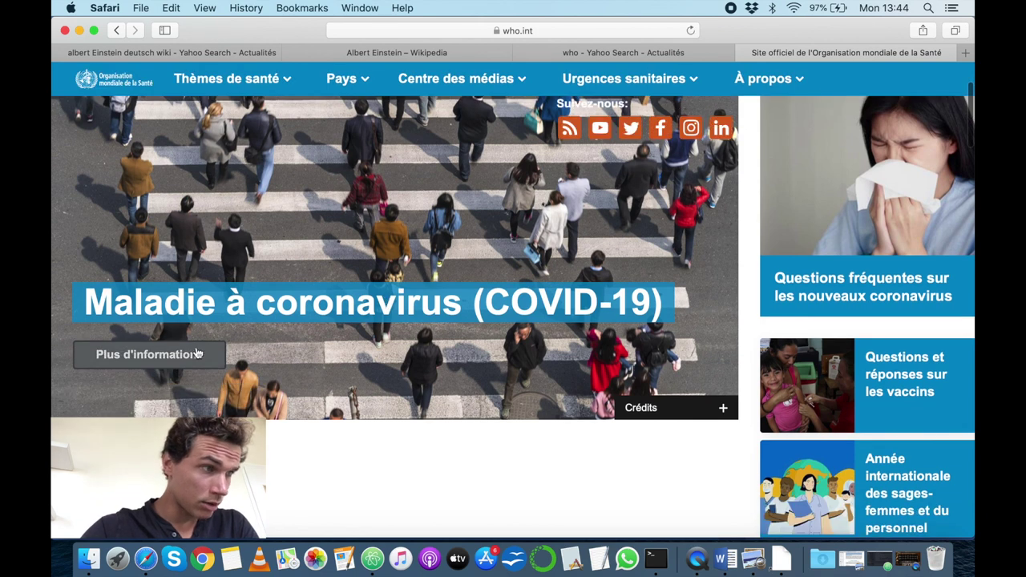
left_click(181, 355)
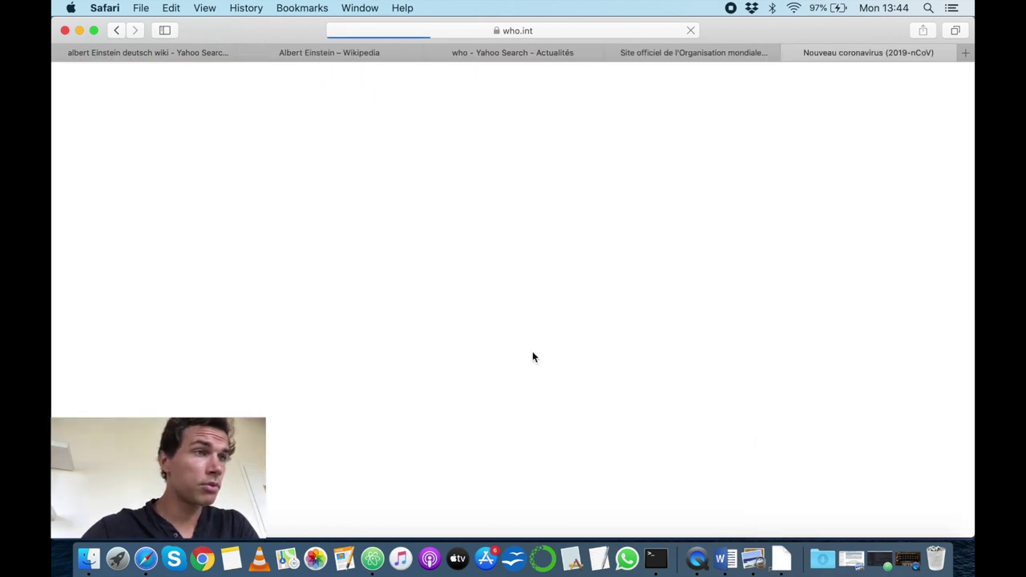
Step: Copy the paragraph beginning "L'OMS travaille en étroite collaboration" from the WHO coronavirus page
scroll(553, 360, "down", 8)
scroll(552, 360, "down", 4)
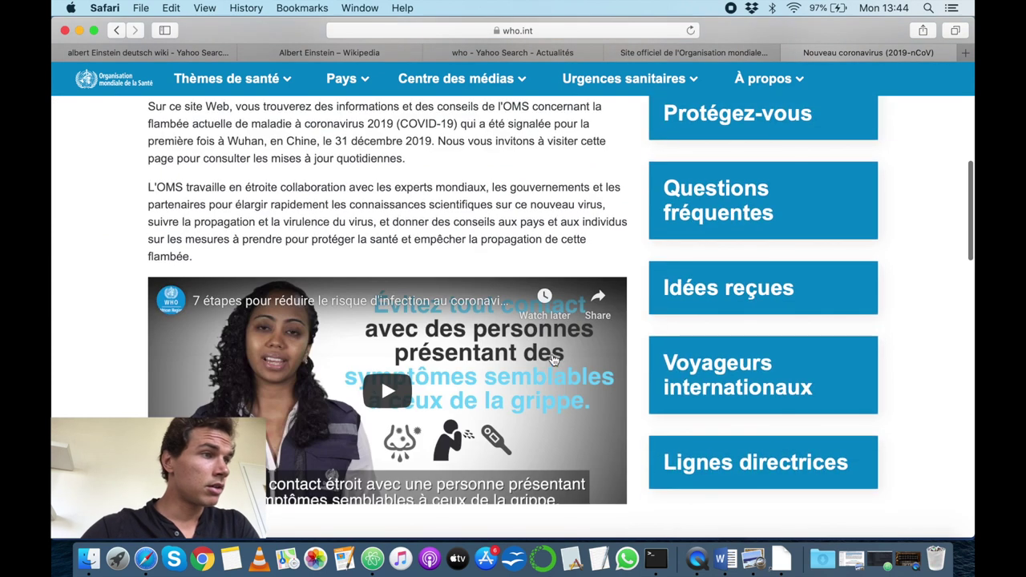
left_click_drag(149, 186, 215, 255)
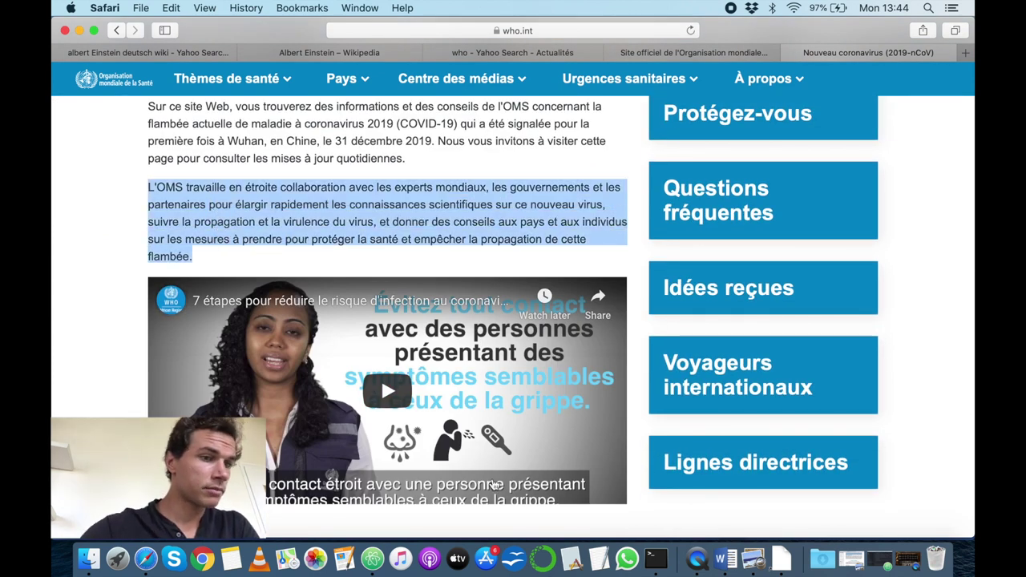
Step: Switch to the Exercise Sculptor, replace the source text with the copied French paragraph, and start a game removing le,la,les
left_click(778, 561)
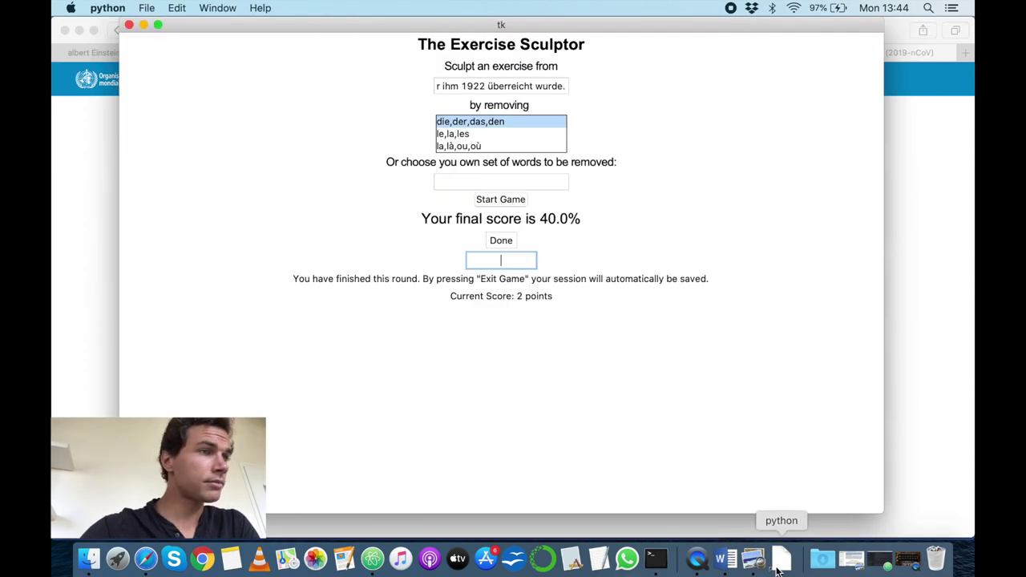
left_click(485, 89)
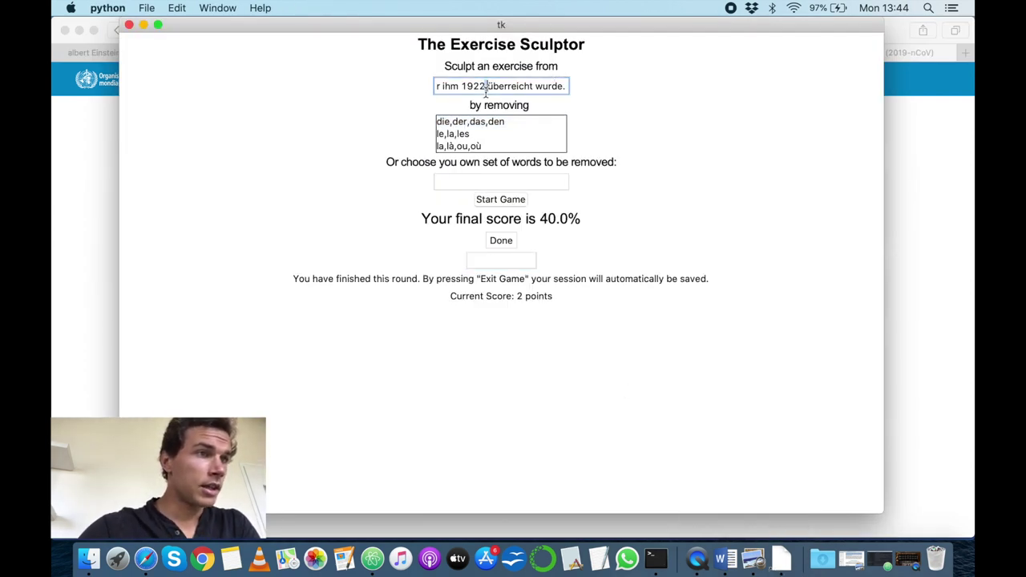
key("super+a")
key("super+c")
key("super+v")
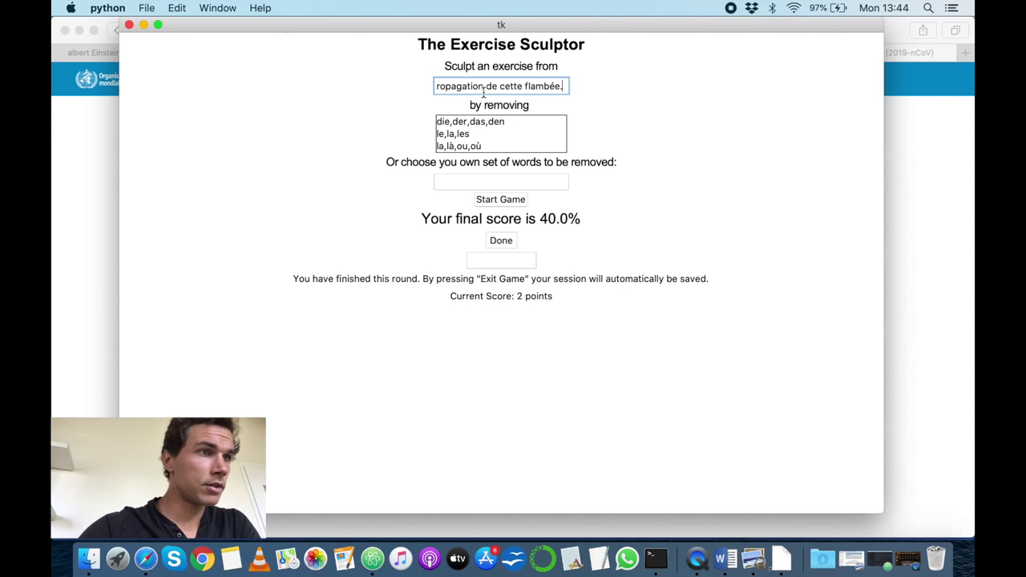
left_click(469, 135)
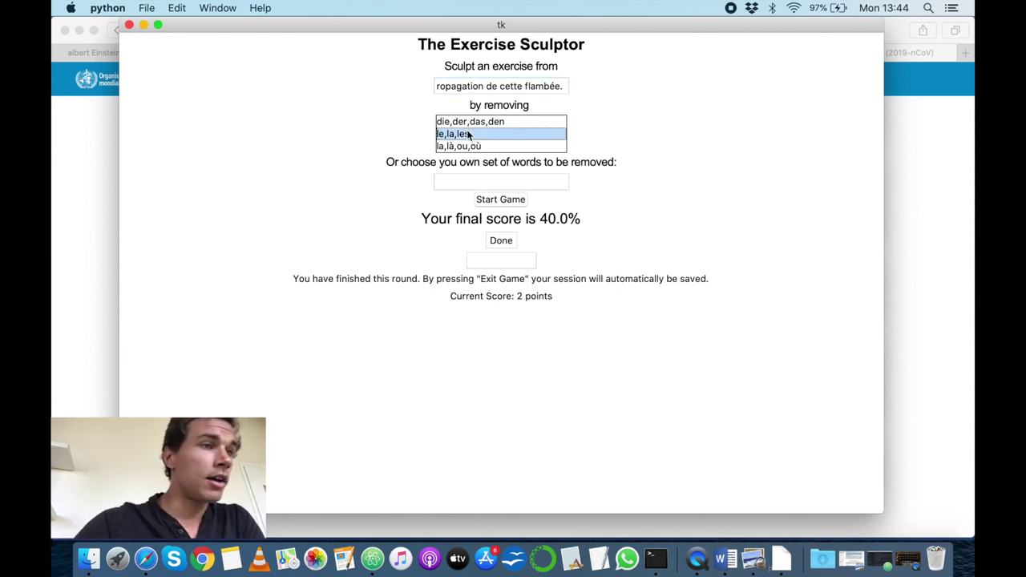
left_click(495, 200)
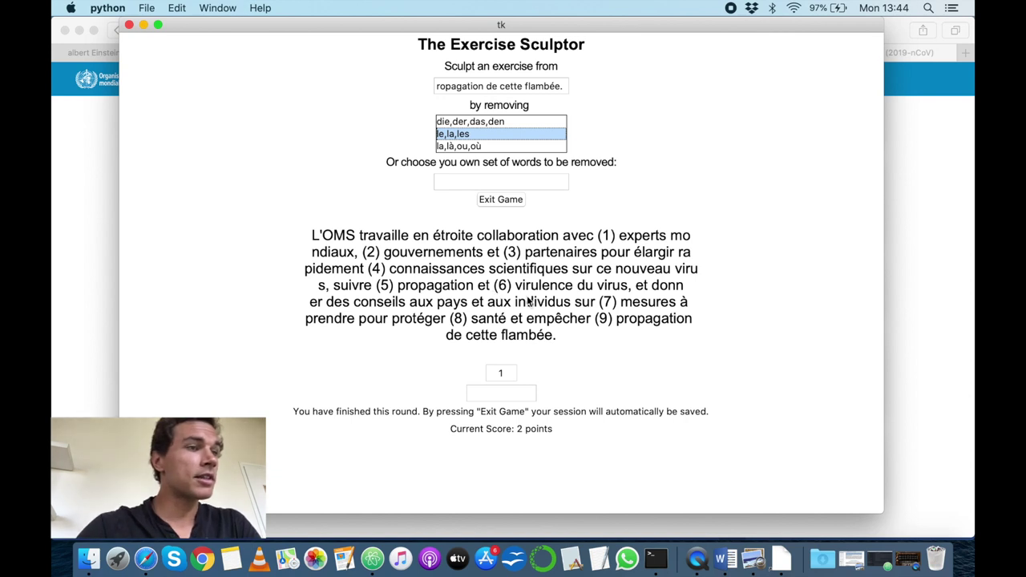
Step: Answer blanks 1 to 4 of the French exercise with les each time
left_click(506, 391)
type("les")
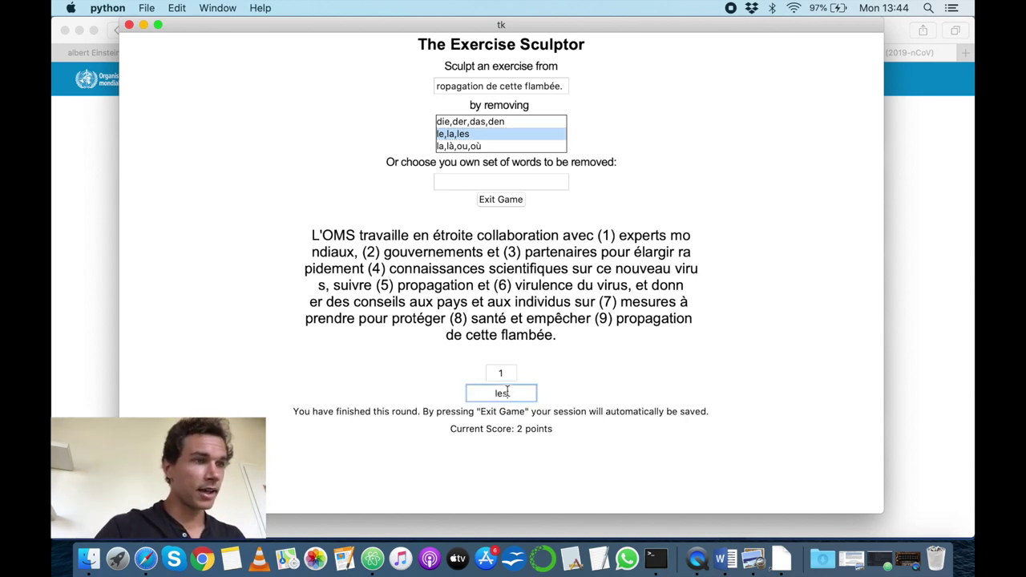
key("Return")
type("les")
key("Return")
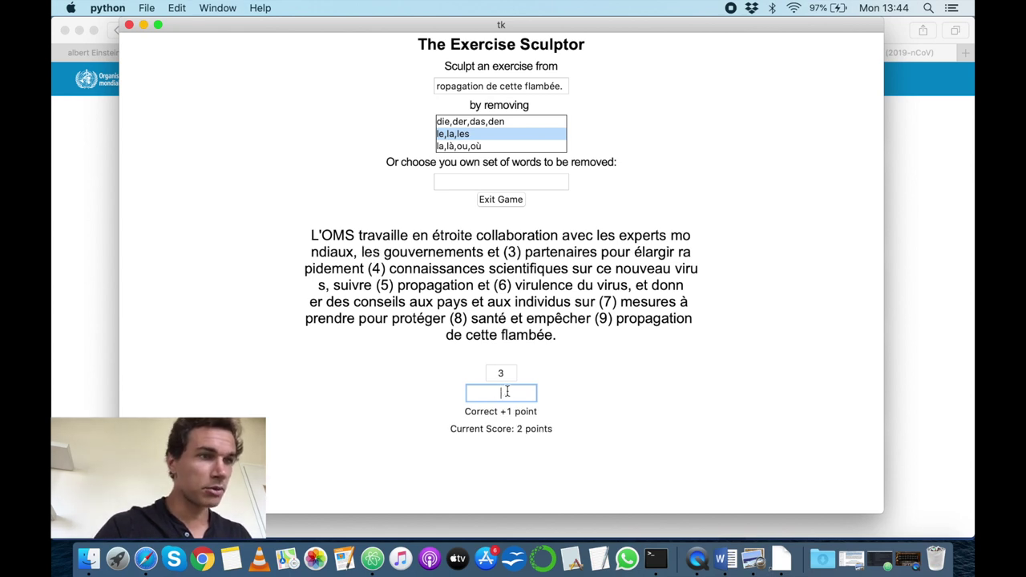
type("les")
key("Return")
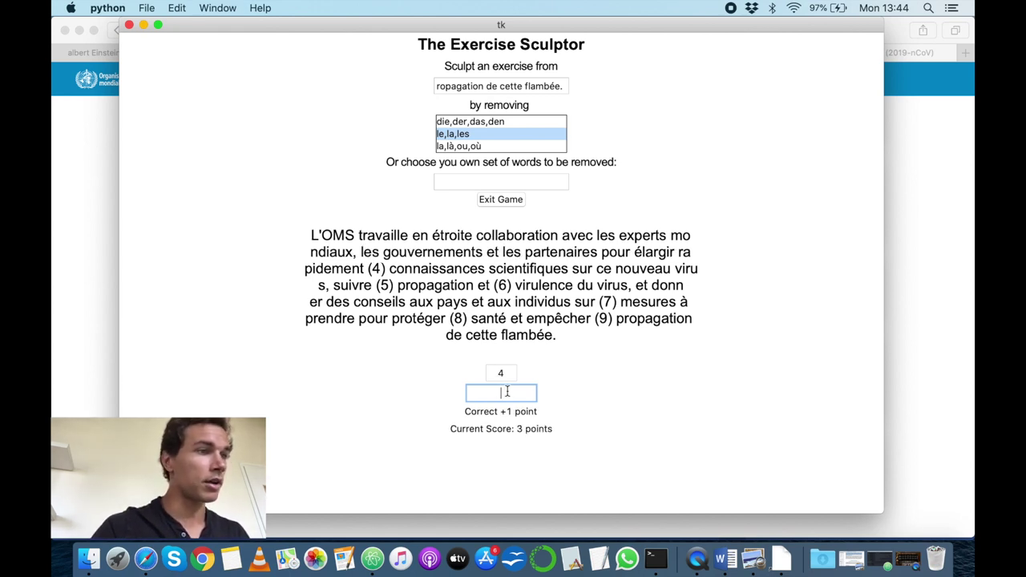
type("les")
key("Return")
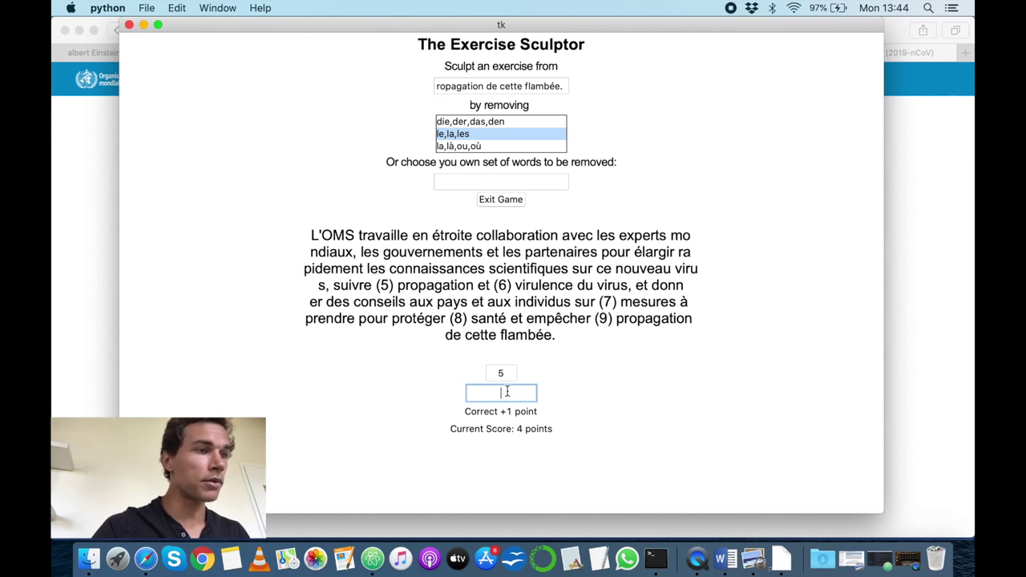
Step: Answer blanks 5 to 9 of the French exercise in order with la, la, les, la and la
type("la")
key("Return")
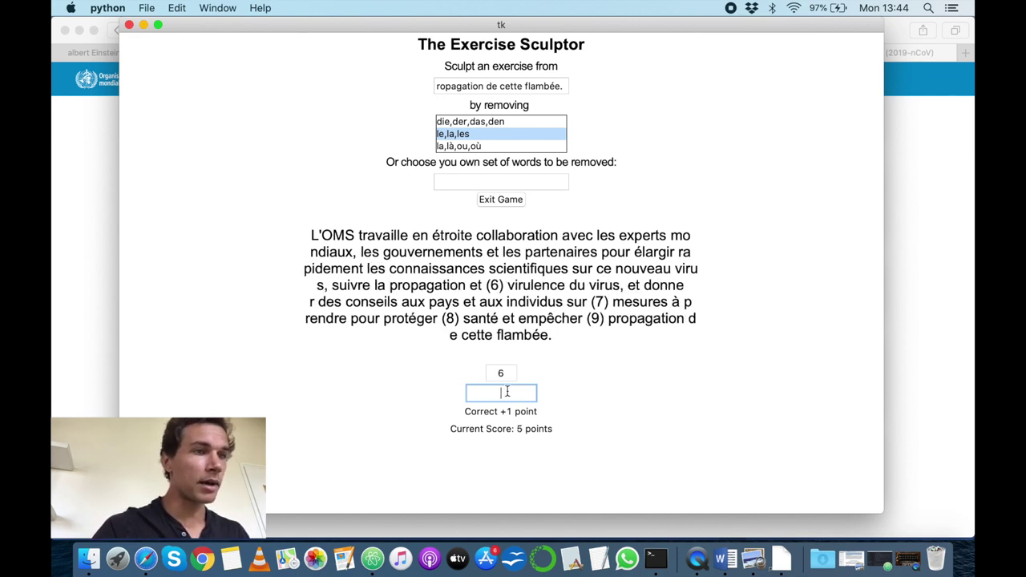
key("Return")
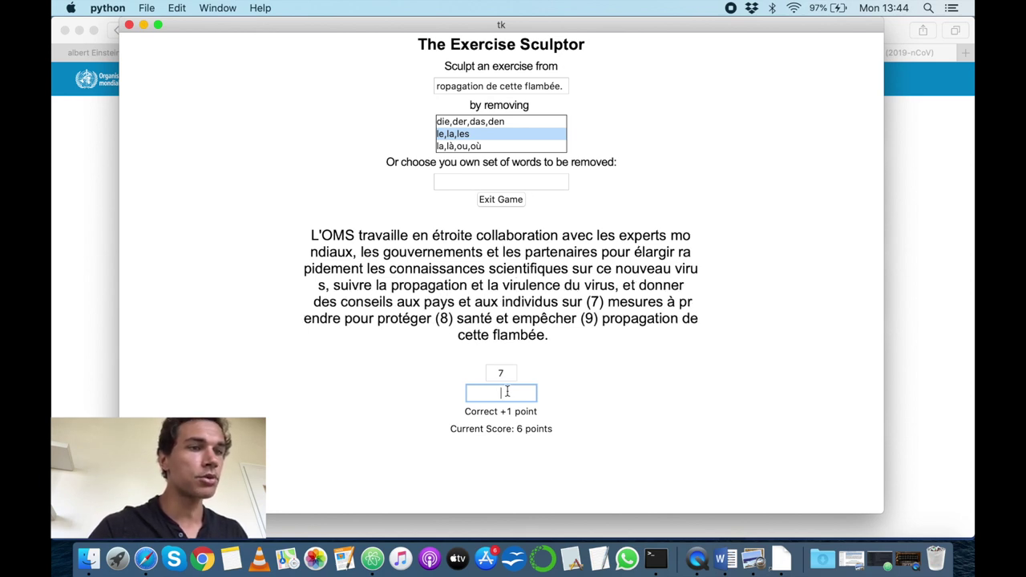
key("Return")
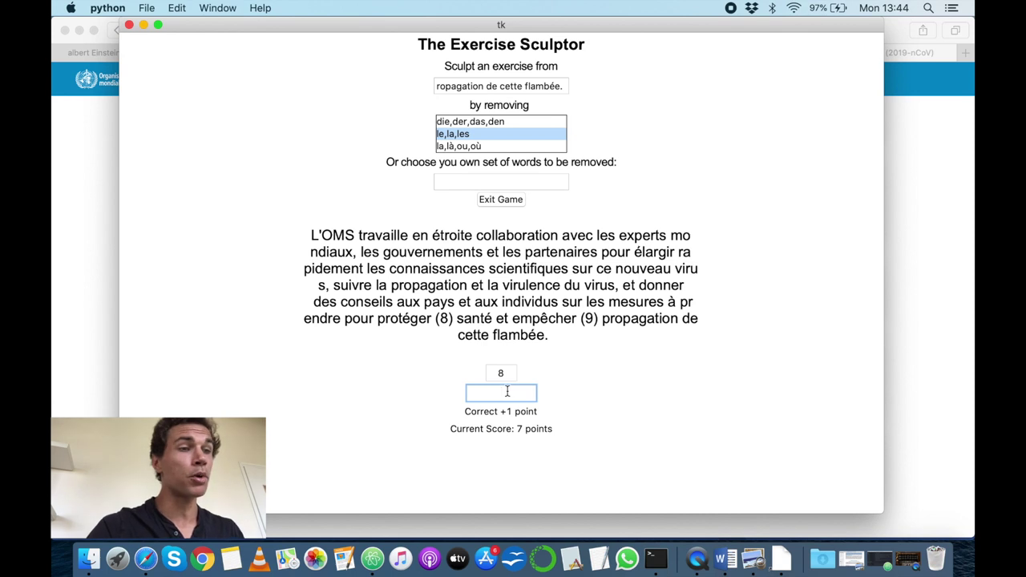
type("la")
key("Return")
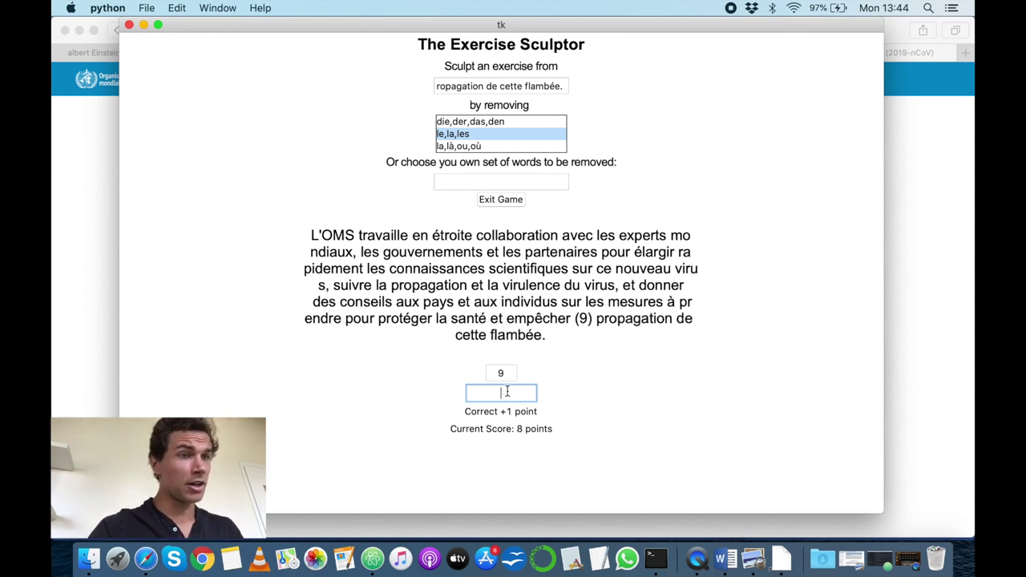
type("la")
key("Return")
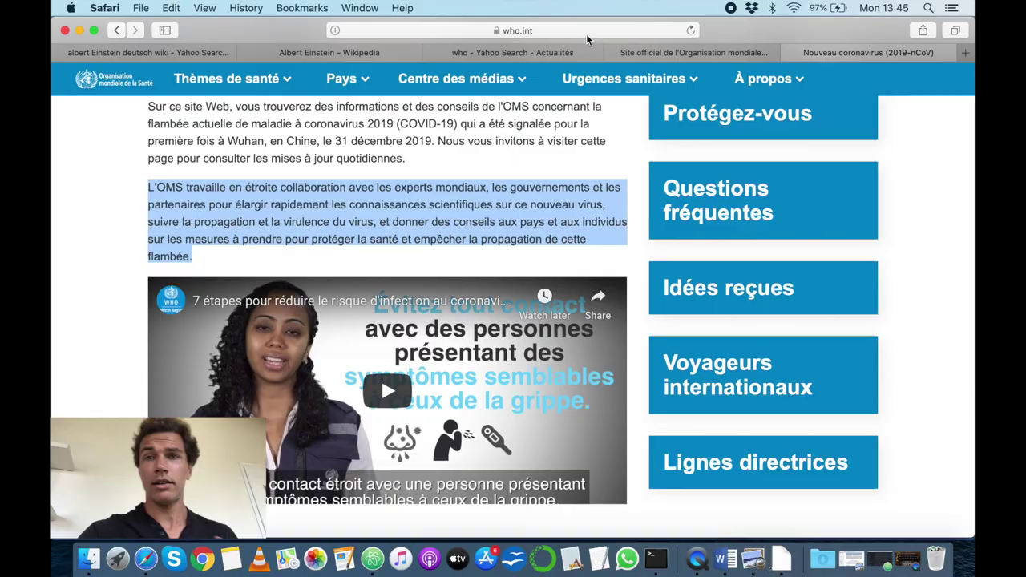
Step: Open elpais.com in a new Safari tab
key("super+t")
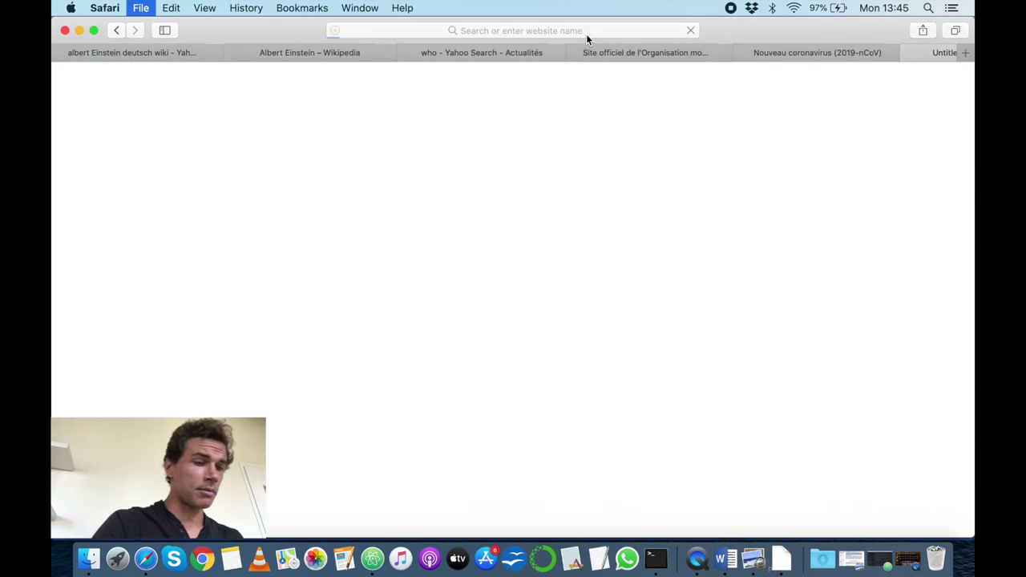
type("el")
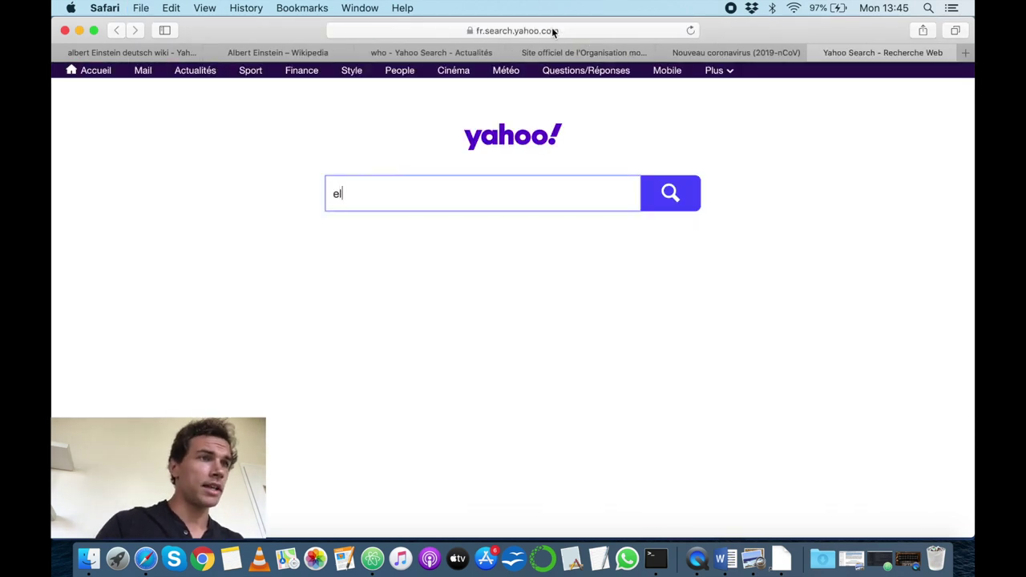
double_click(397, 205)
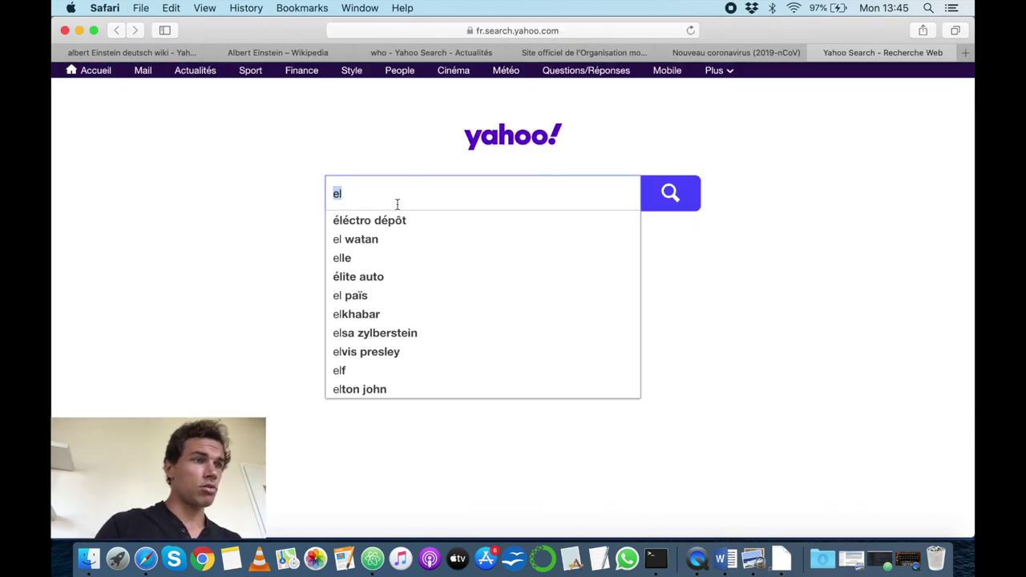
key("BackSpace")
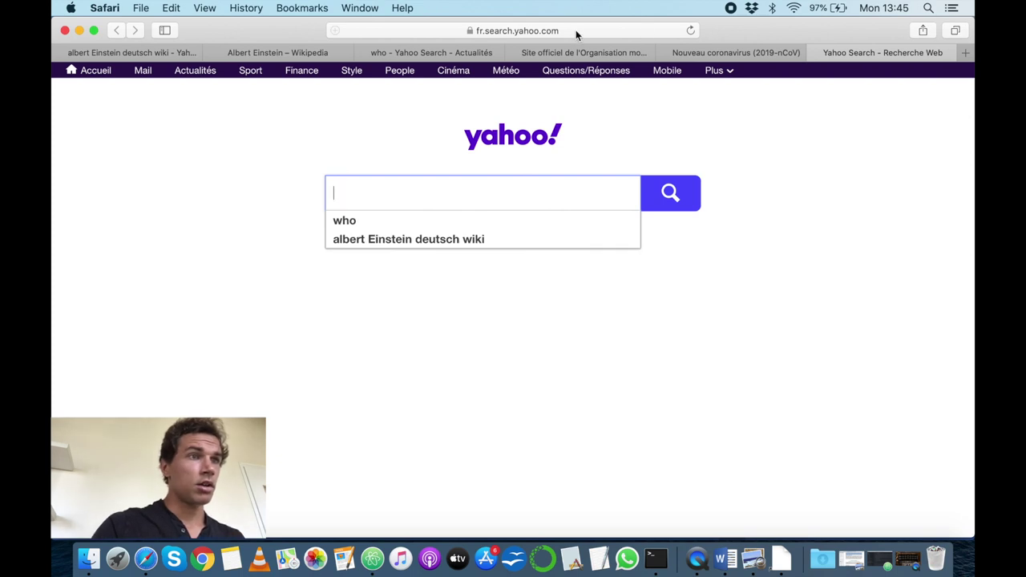
left_click(576, 29)
type("elpais")
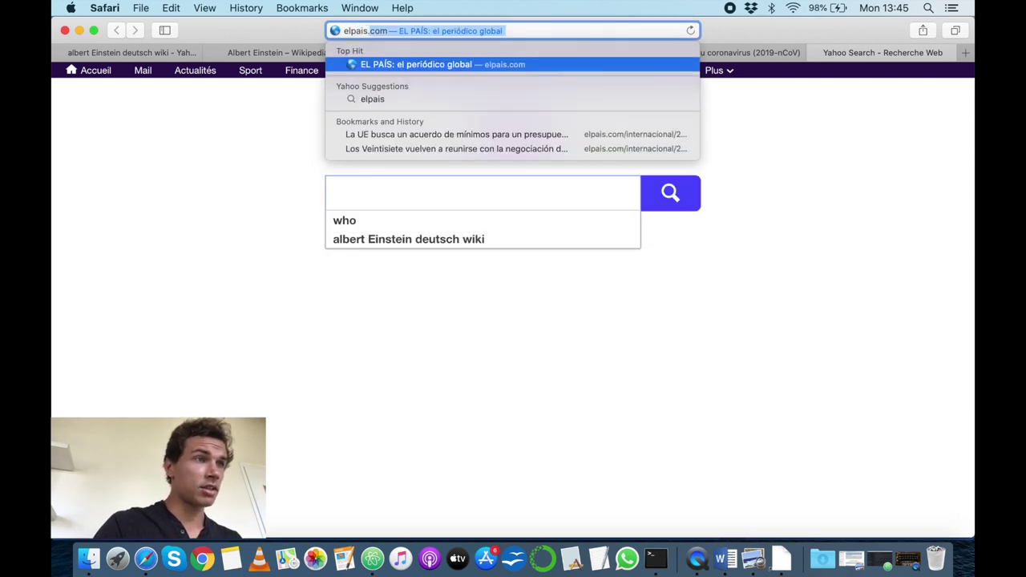
type(".cm")
key("BackSpace")
type("om")
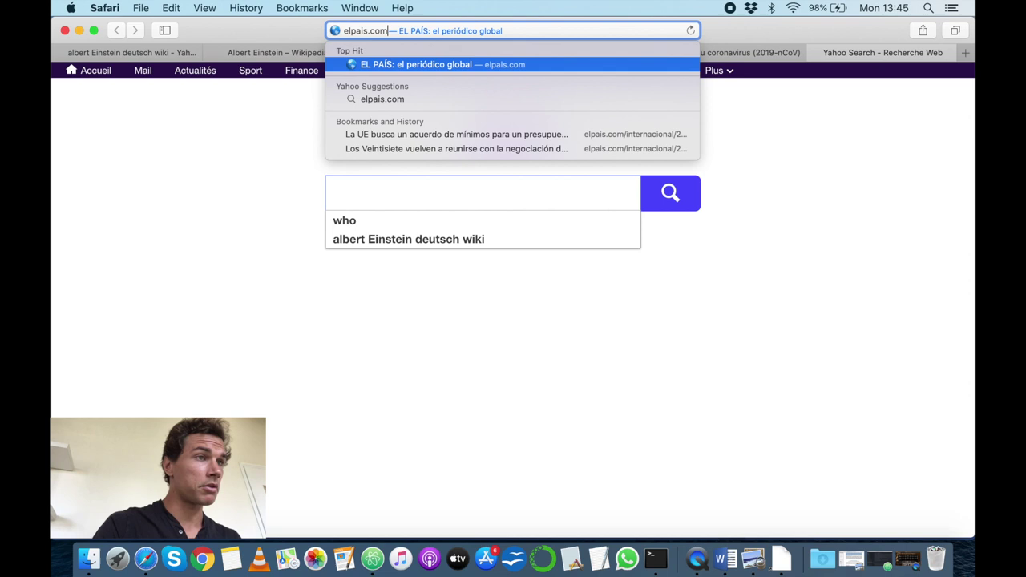
key("Return")
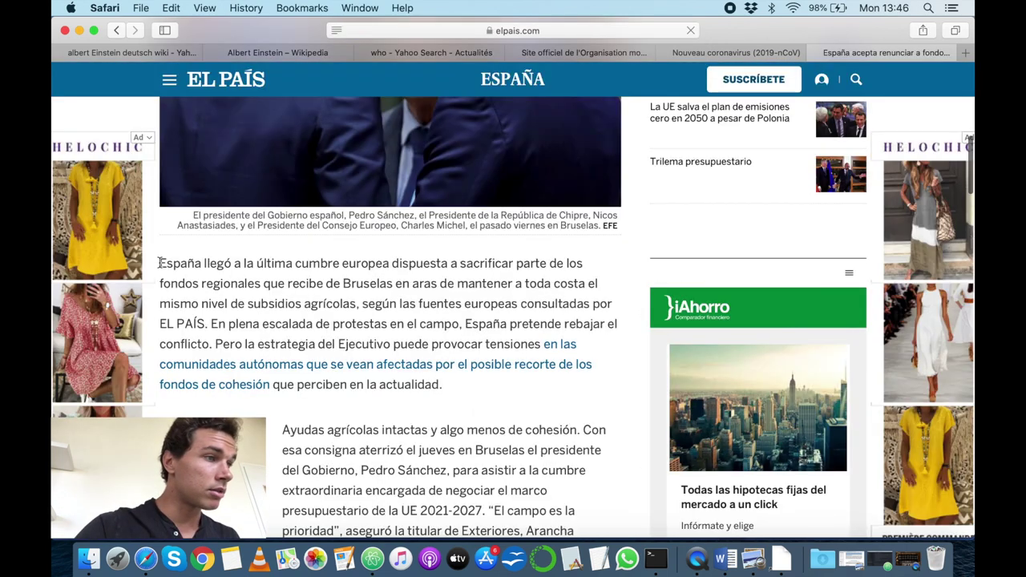
Step: Copy the El País article's opening sentence, beginning "España llegó a la última cumbre europea", and replace the Exercise Sculptor's source text with it
left_click_drag(160, 263, 208, 324)
key("super+c")
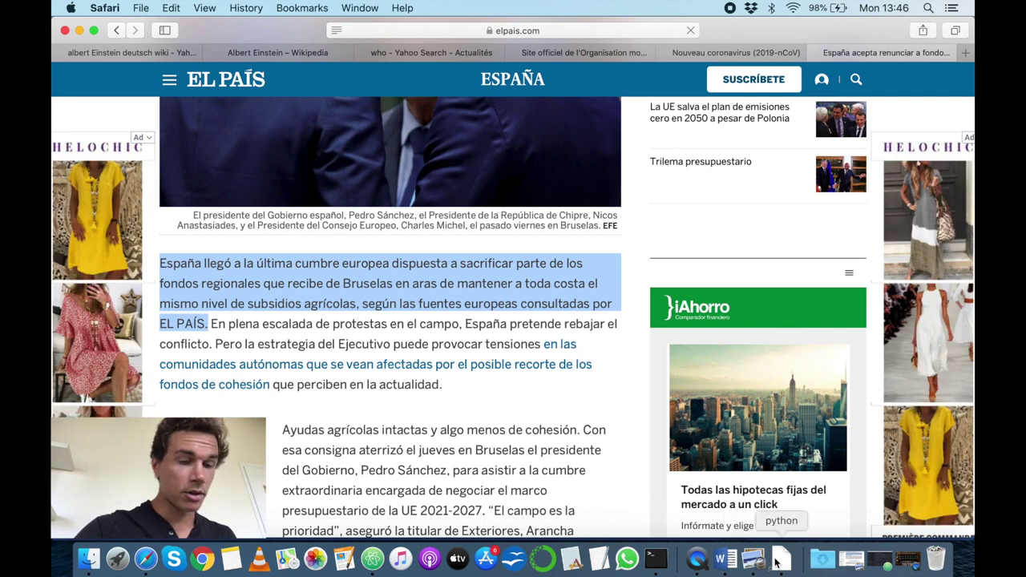
left_click(776, 561)
left_click(501, 85)
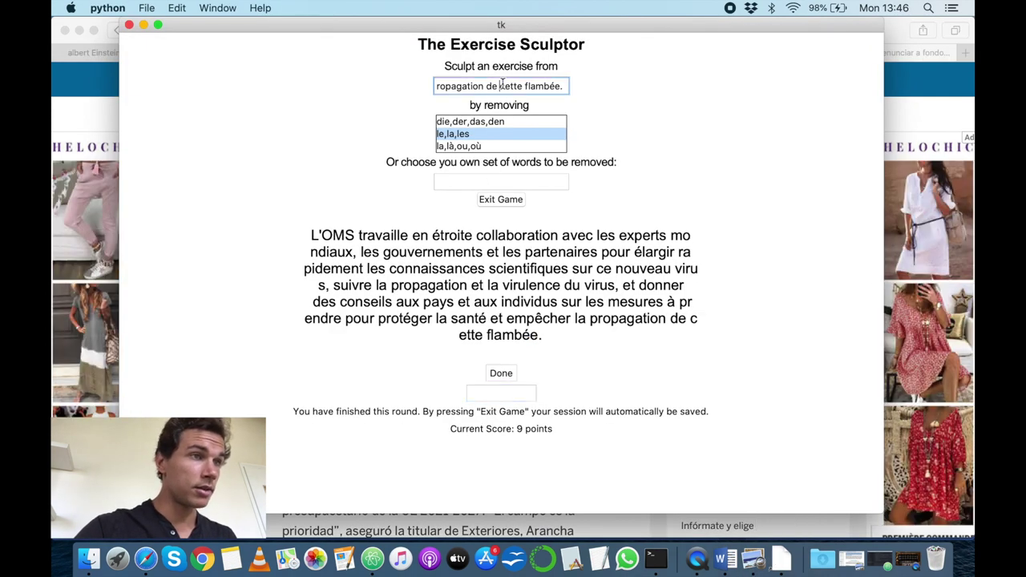
triple_click(501, 85)
key("super+v")
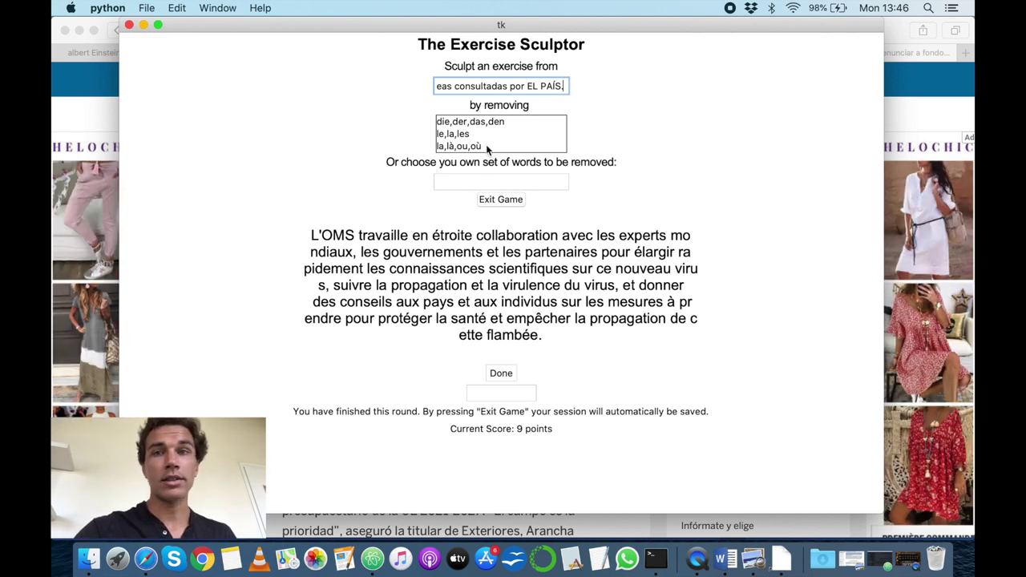
Step: Enter el,la,las,los as the custom set of words to remove
left_click(476, 178)
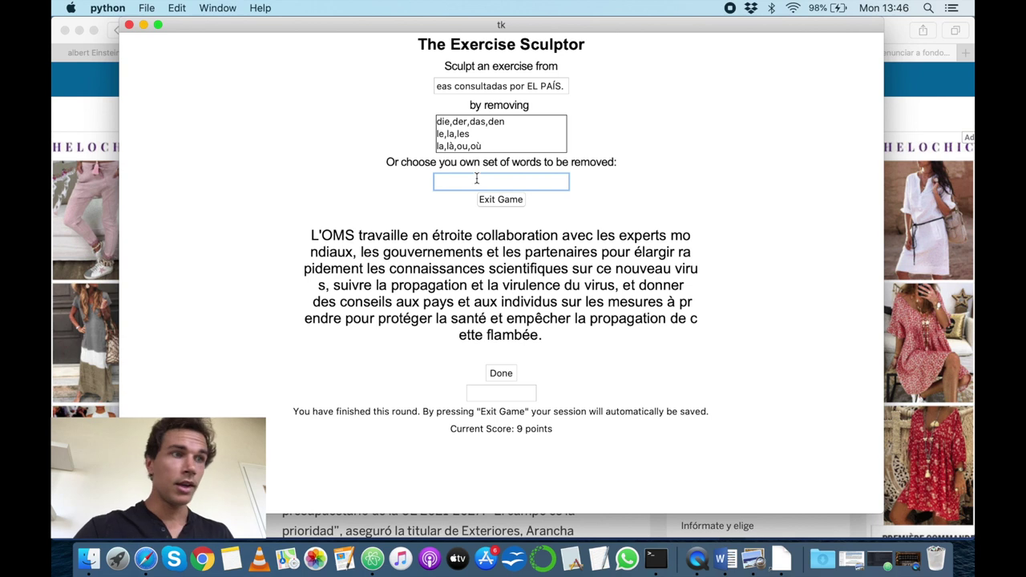
type("el")
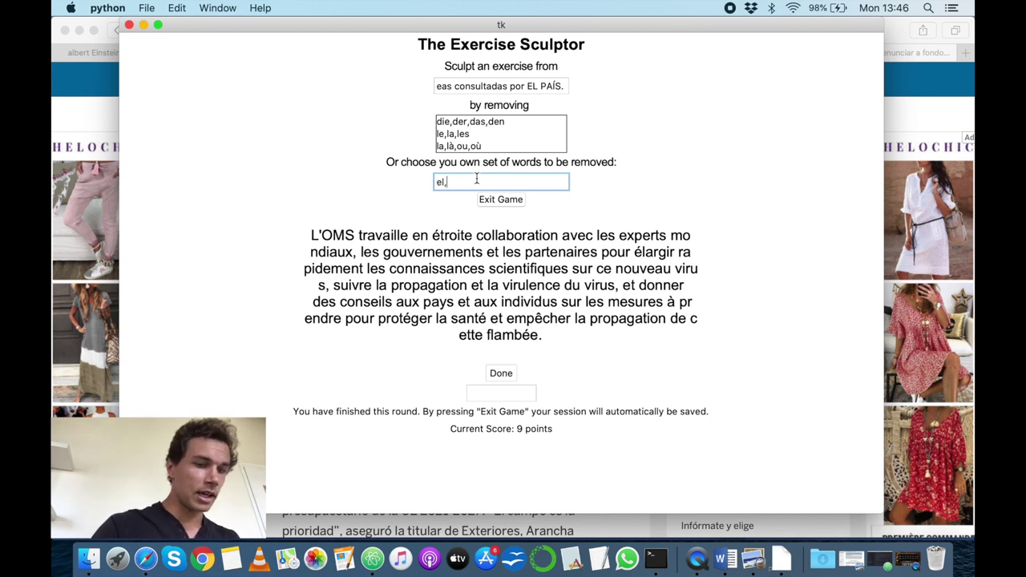
type(",la,las,")
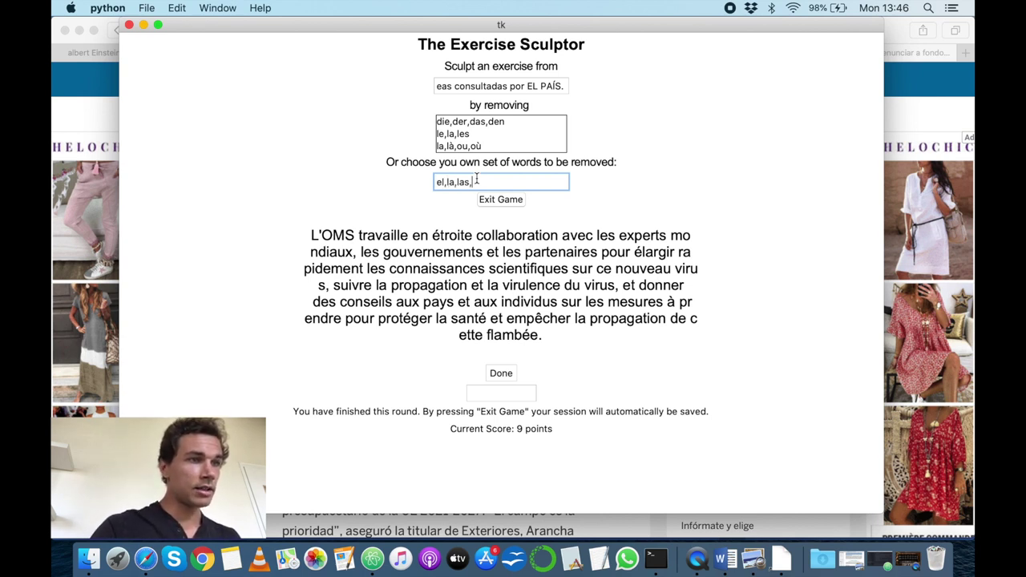
type("los")
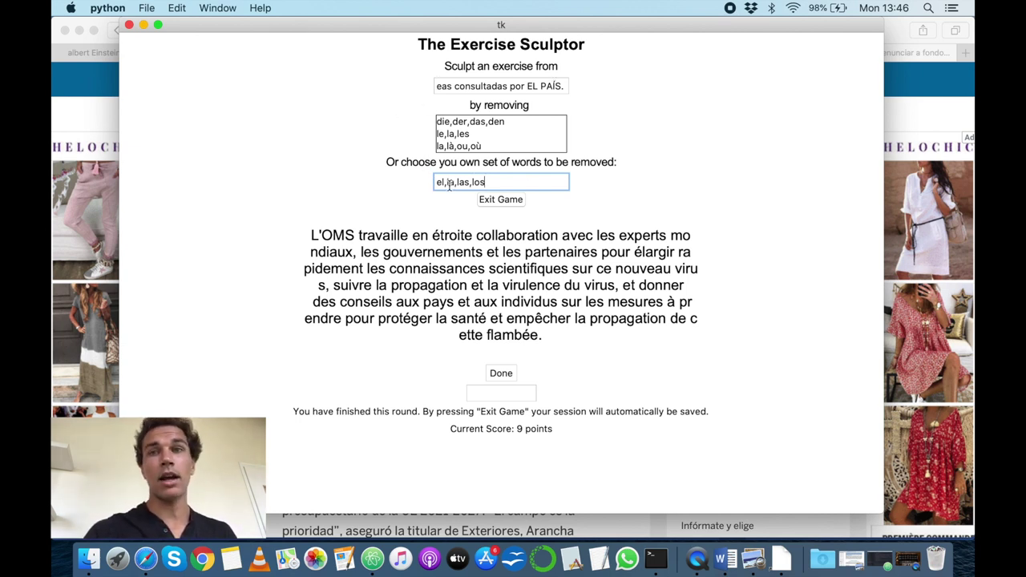
Step: Exit the finished French game, close its score chart, and start a new game with the Spanish text
left_click(494, 201)
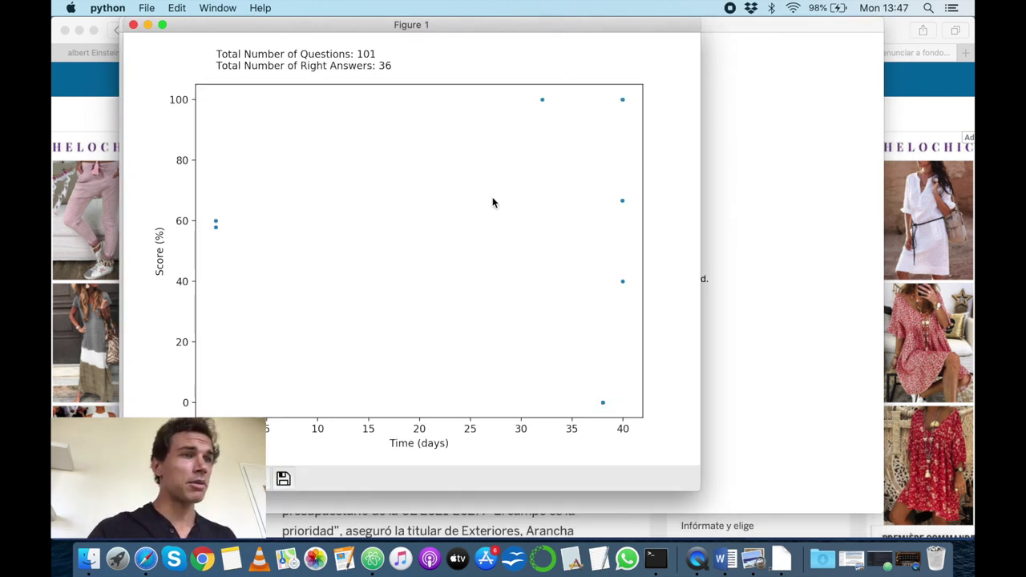
left_click(134, 26)
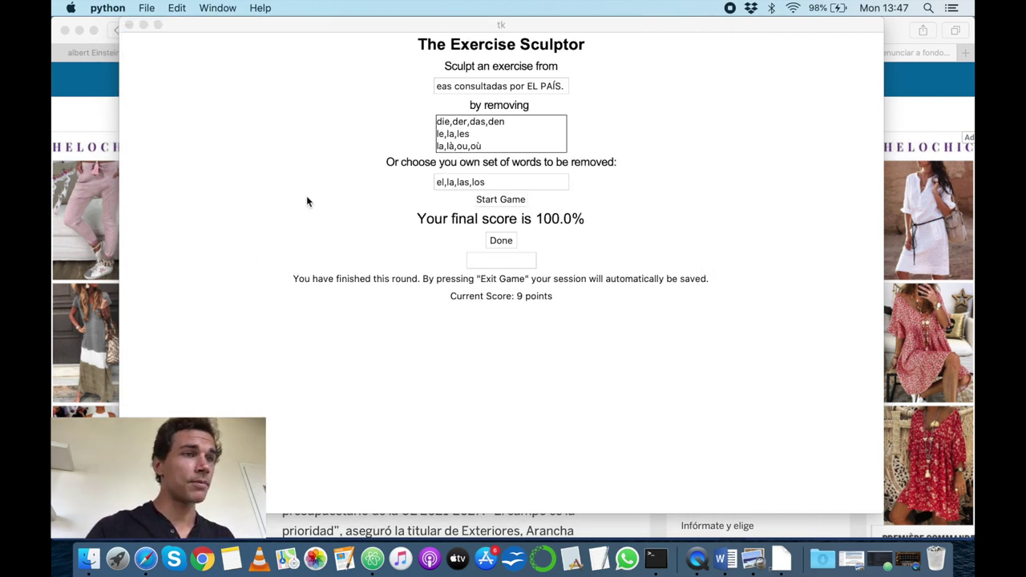
left_click(502, 200)
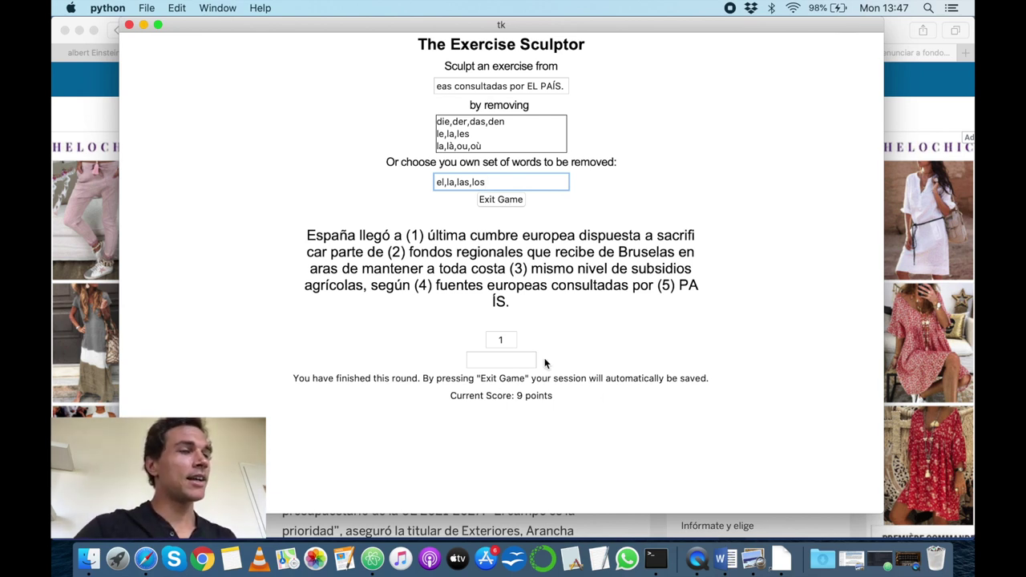
Step: Answer the first three blanks of the Spanish exercise with la, los and el, and exit the game
left_click(504, 358)
type("la")
key("Return")
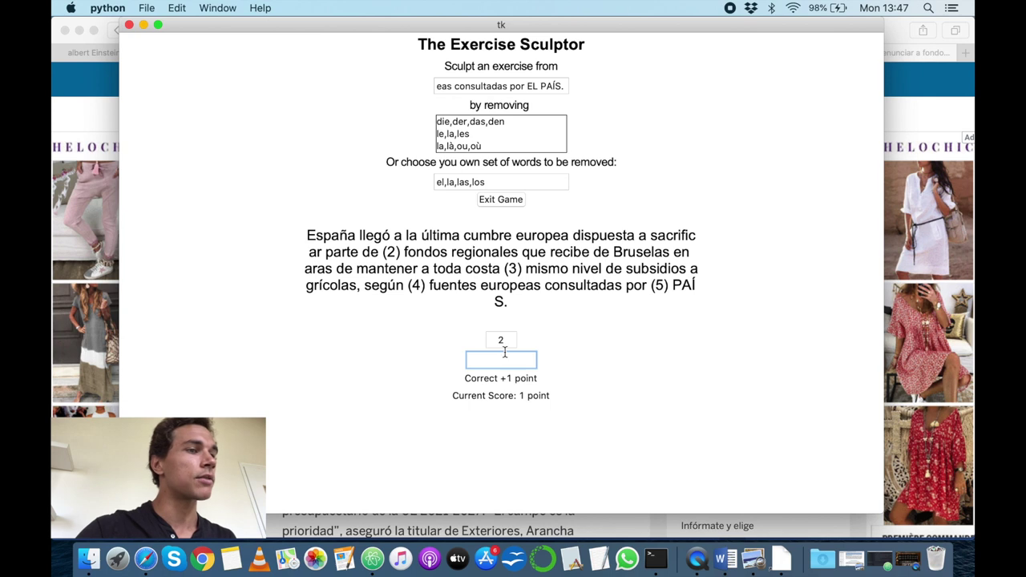
type("los")
key("Return")
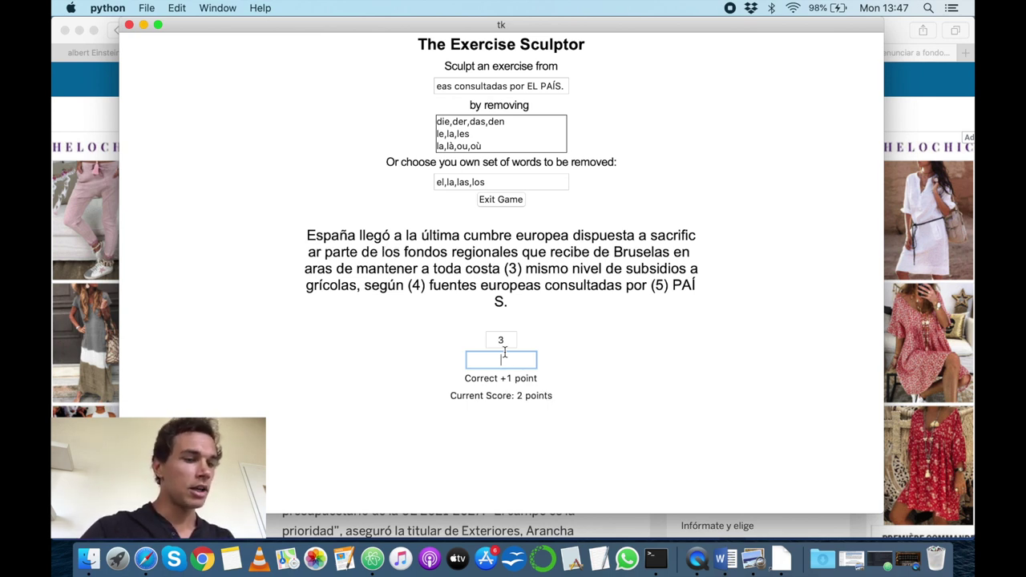
key("BackSpace")
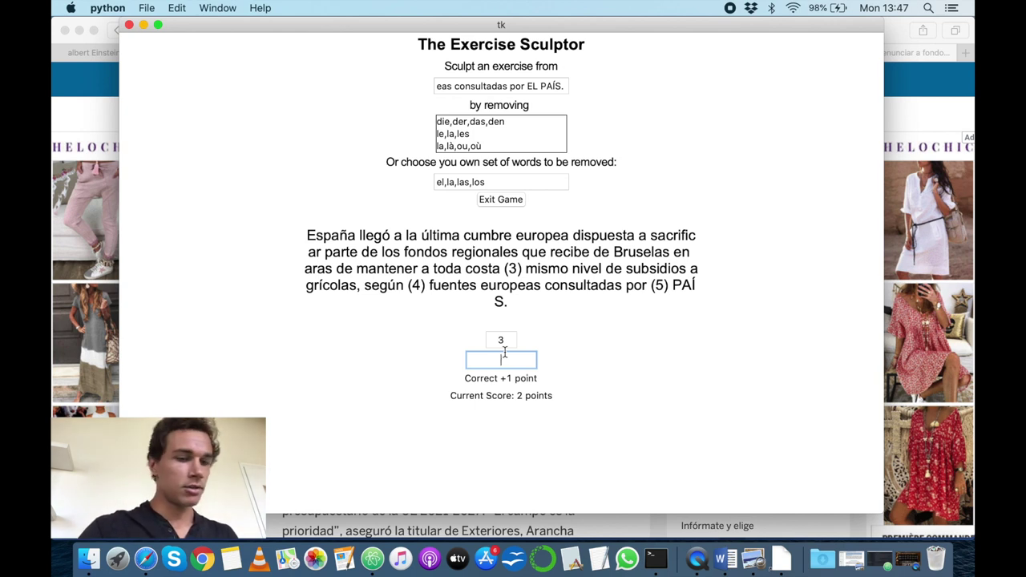
key("Return")
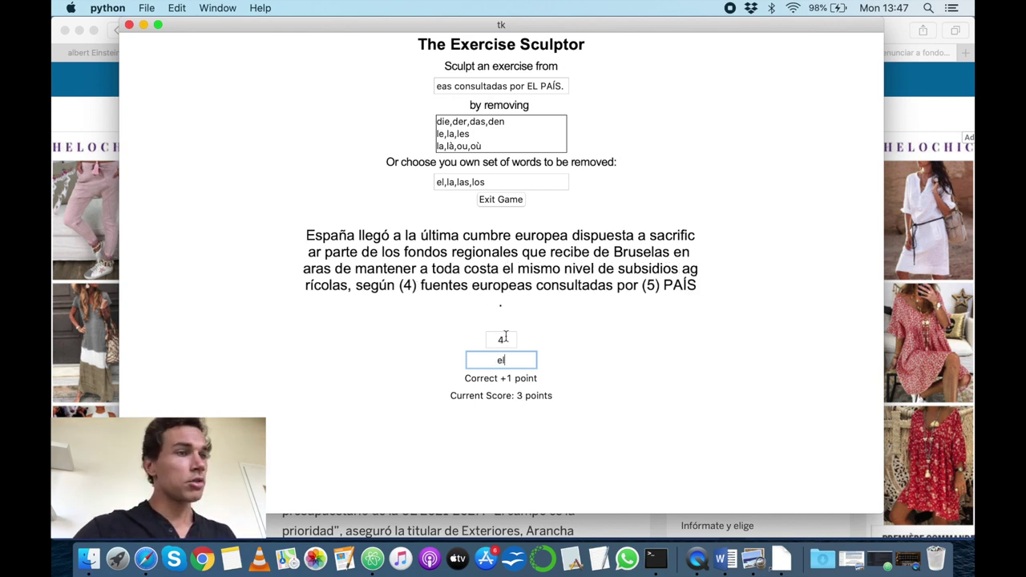
left_click(500, 199)
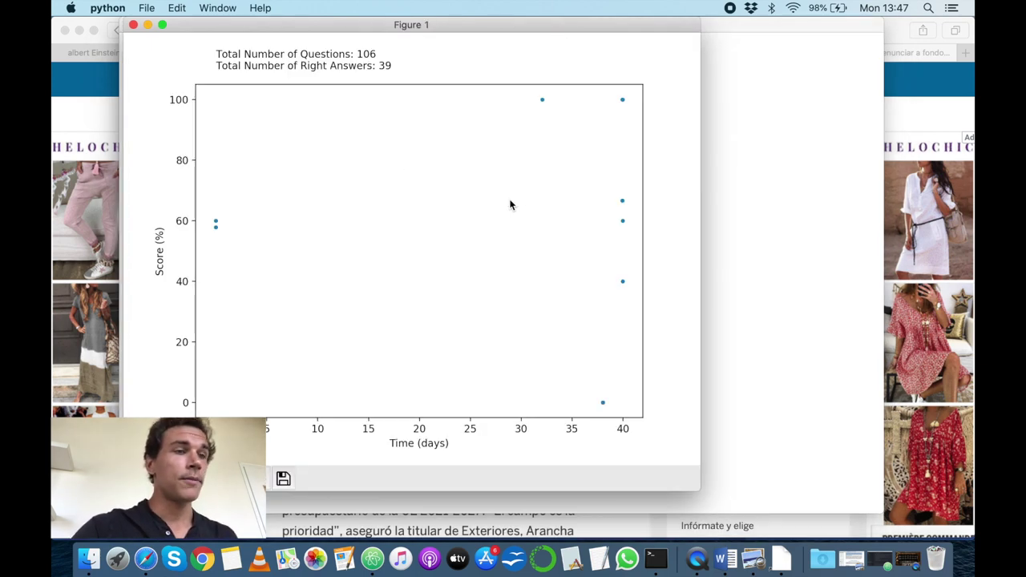